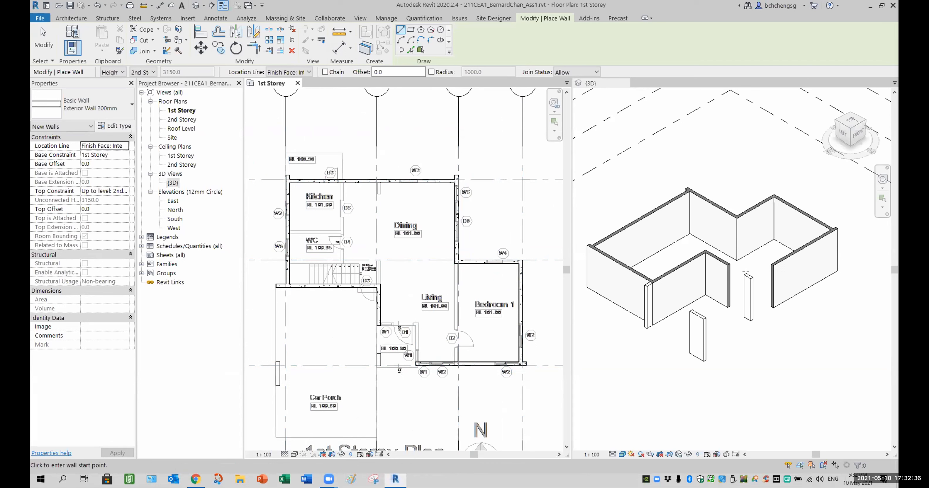
Draw an Exterior Wall 150mm along the entrance line through window W1 and door D1, starting at the end of the existing wall
scroll(396, 336, "up", 8)
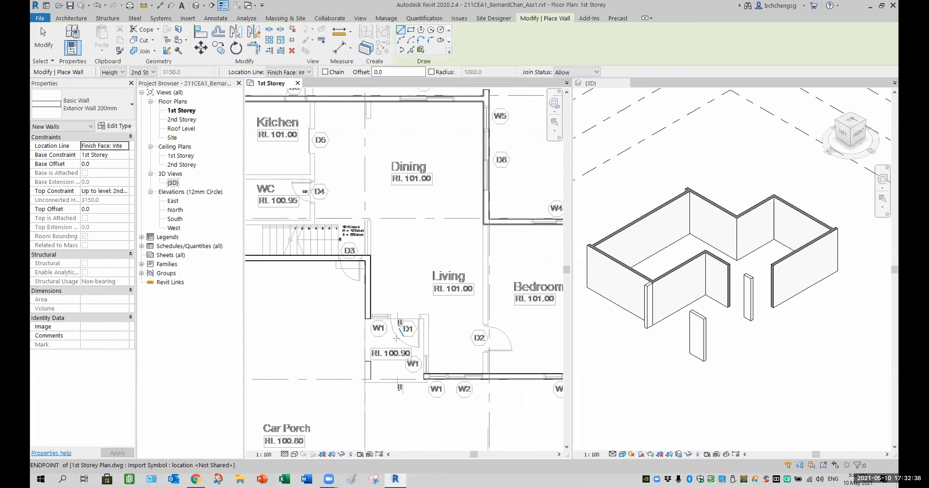
middle_click_drag(407, 352, 405, 300)
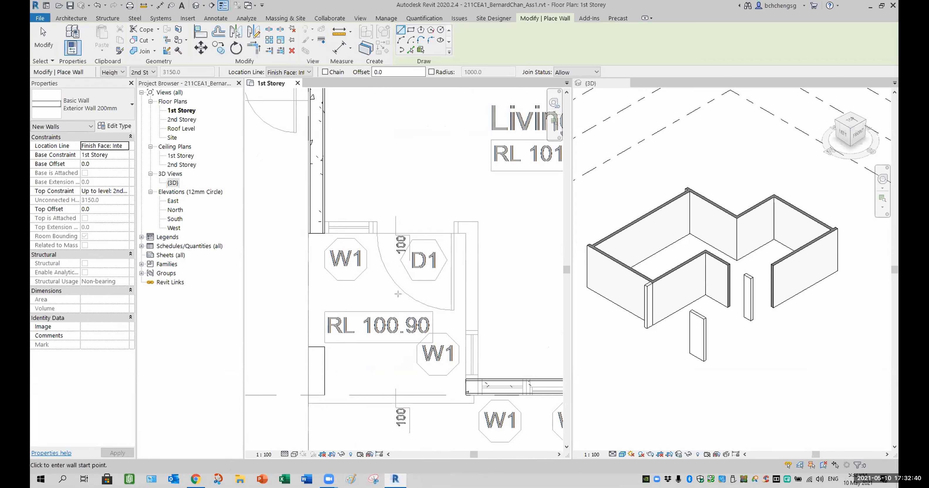
left_click(113, 109)
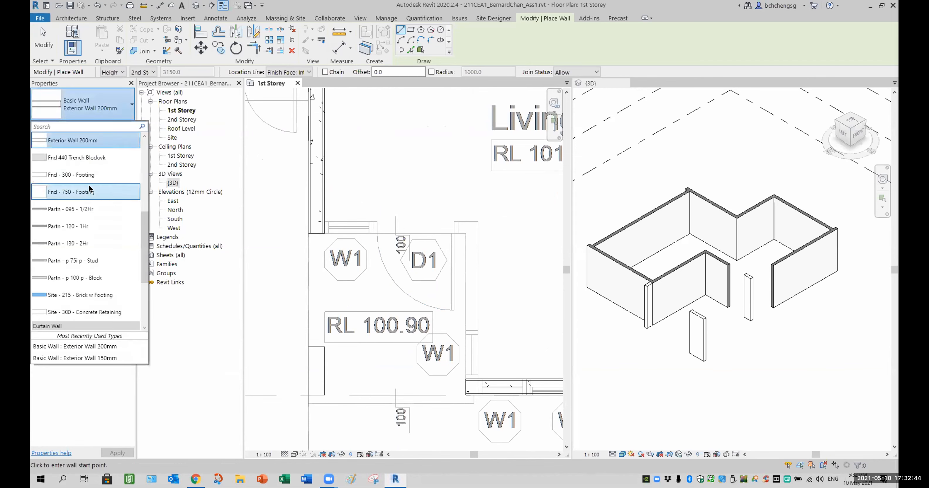
left_click(107, 359)
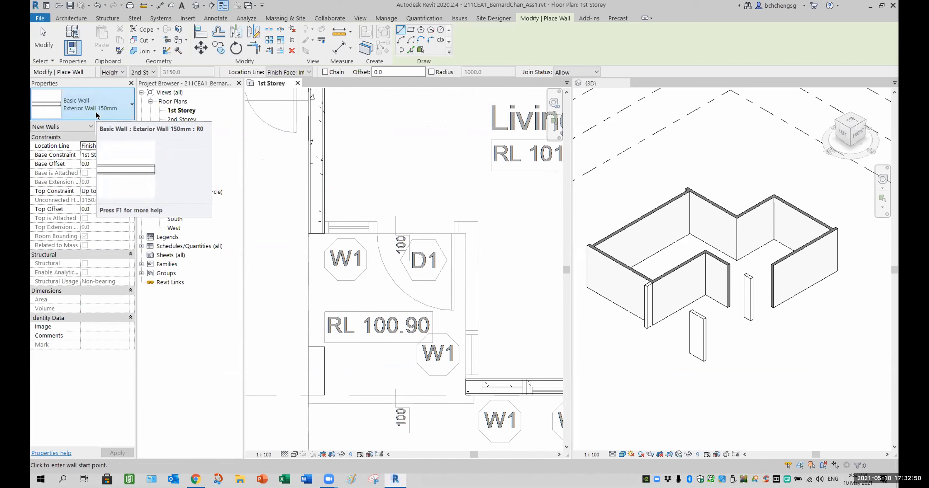
scroll(333, 243, "up", 3)
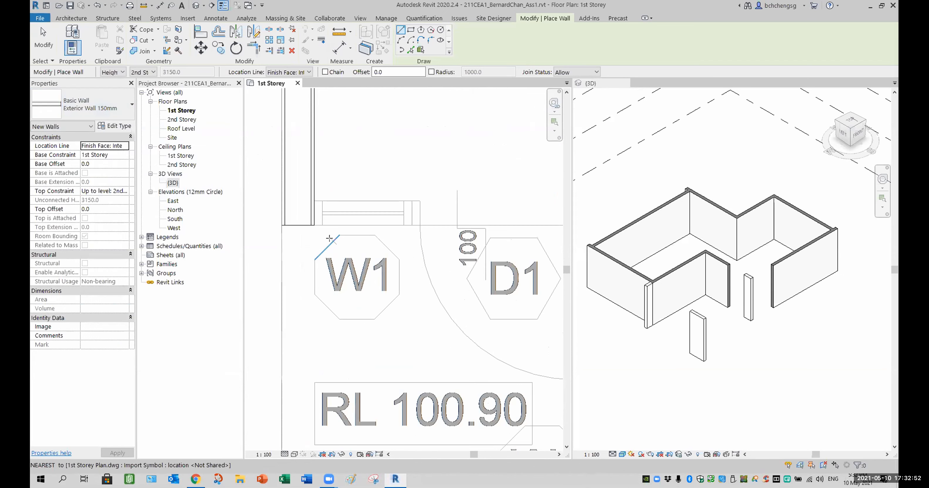
left_click(312, 226)
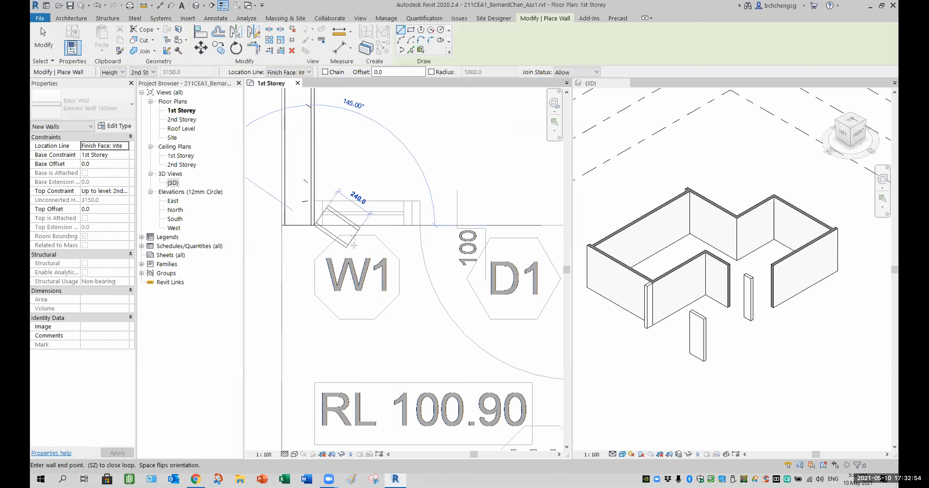
scroll(377, 246, "down", 3)
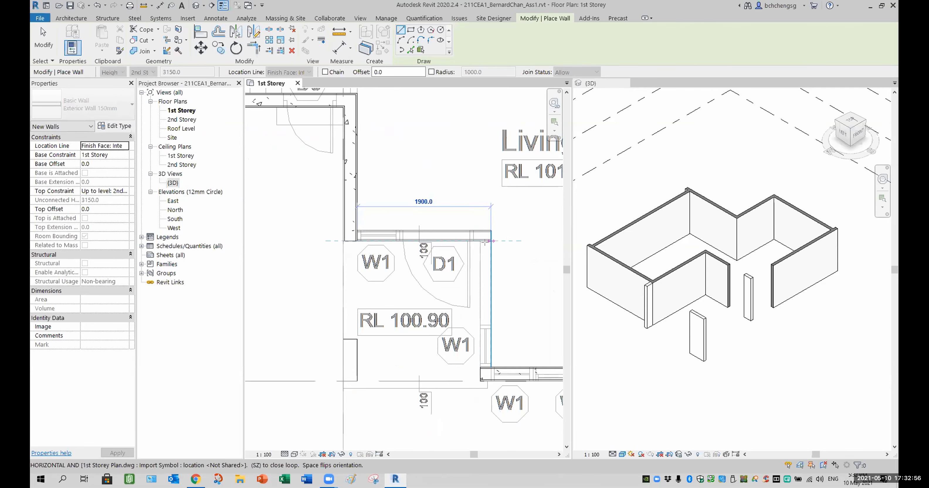
left_click(480, 241)
Draw a perpendicular Exterior Wall 150mm from the entrance wall's free end down to the front wall's corner, past the side window W1
left_click(478, 238)
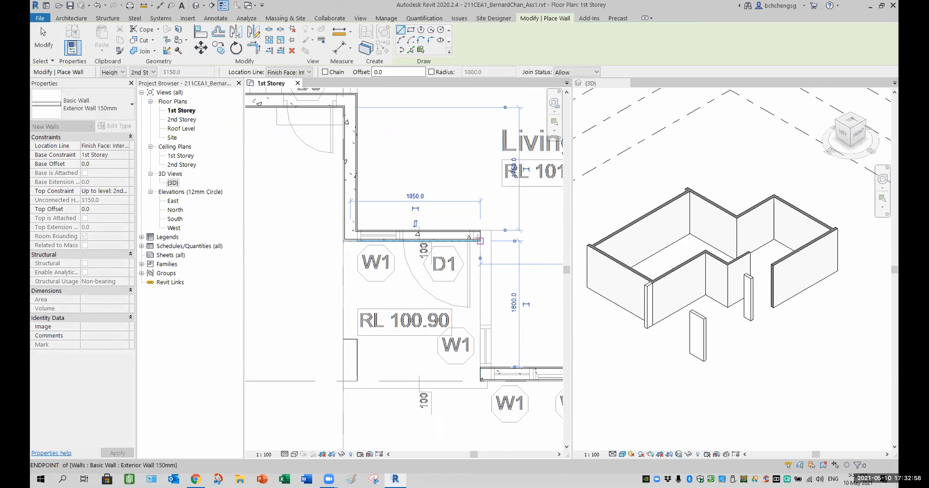
middle_click_drag(484, 313, 477, 270)
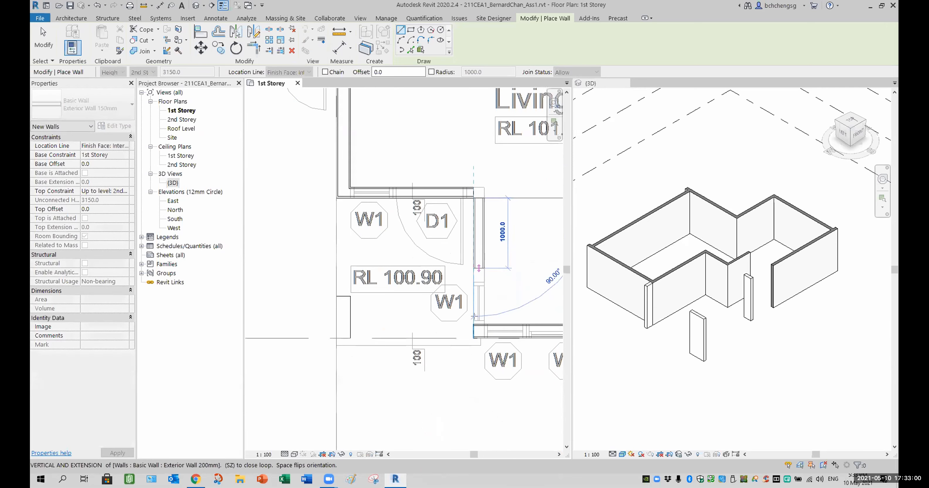
scroll(470, 323, "up", 4)
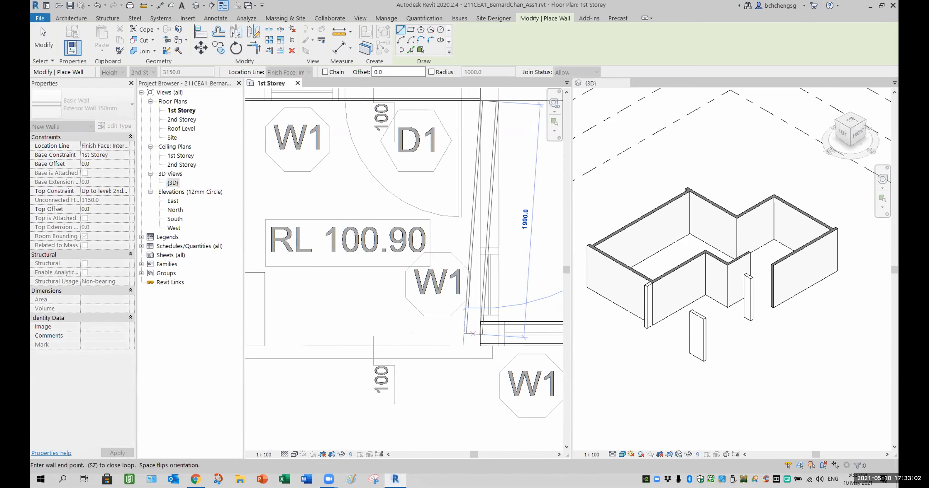
left_click(485, 326)
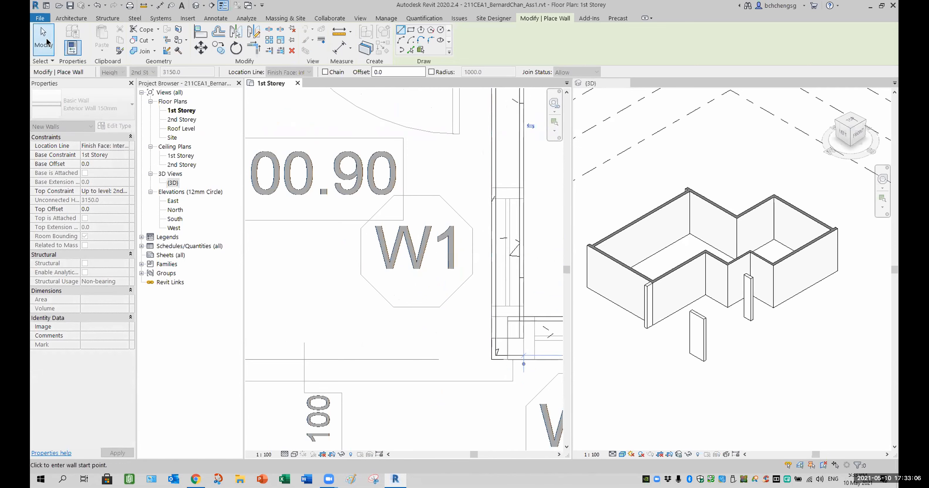
left_click(45, 40)
Examine the new entrance walls and their corner joins in the 3D view and the 1st Storey plan
left_click(770, 333)
scroll(754, 274, "up", 6)
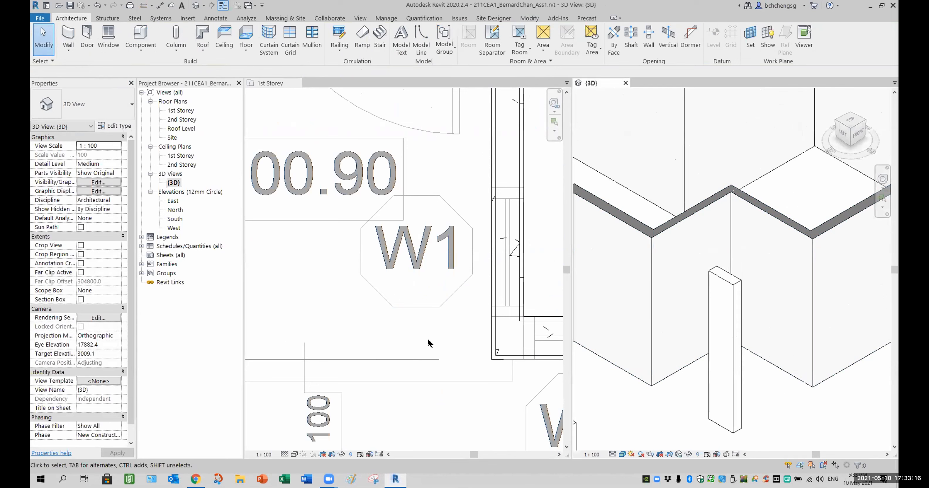
left_click(333, 278)
scroll(333, 278, "down", 6)
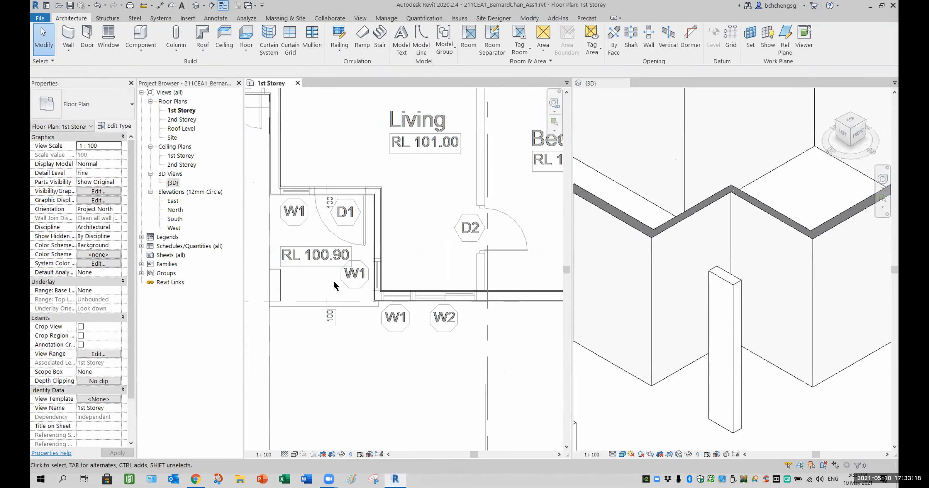
scroll(343, 289, "down", 5)
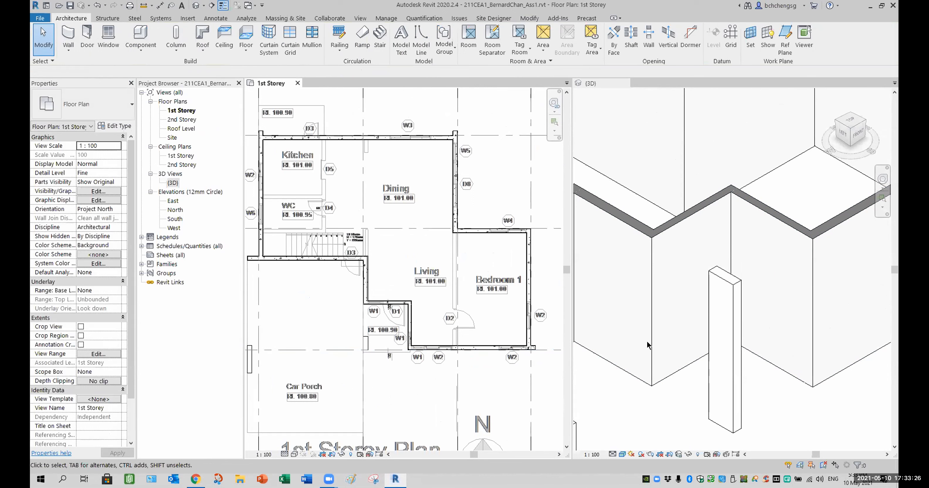
scroll(785, 406, "down", 2)
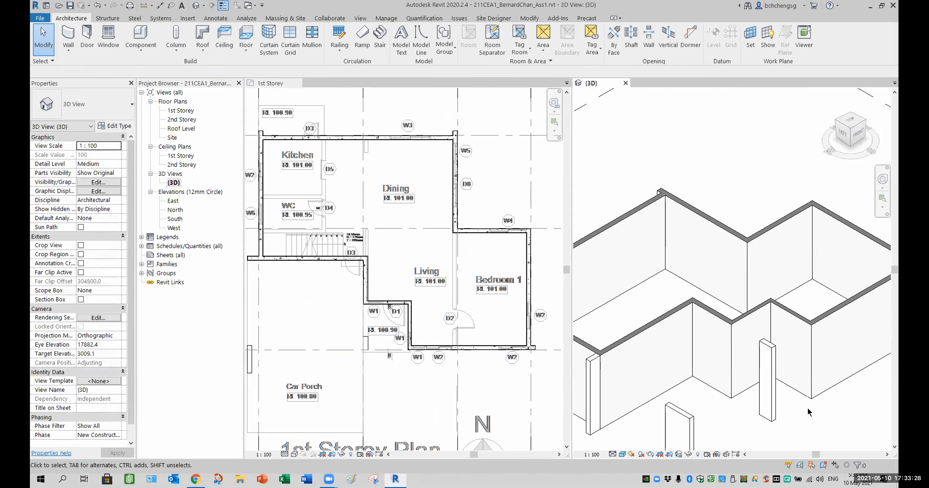
middle_click_drag(815, 417, 780, 355)
scroll(780, 363, "down", 2)
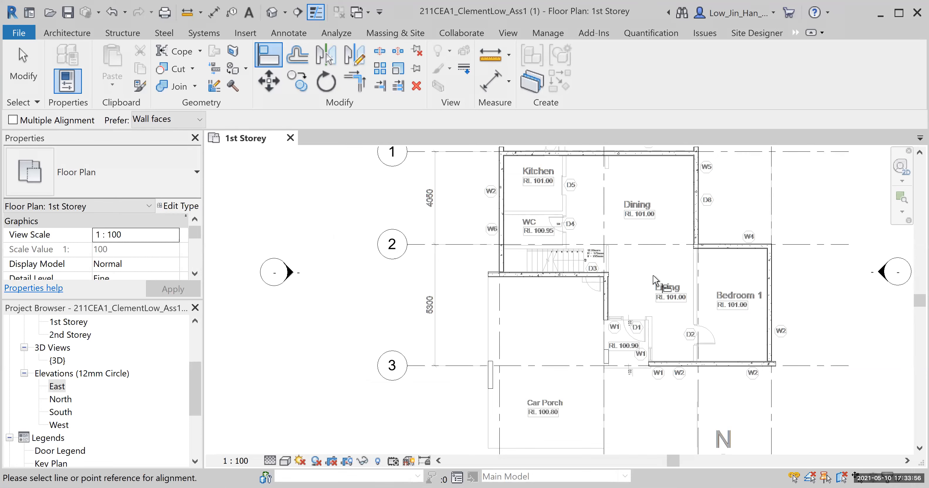
Review the other model's 1st Storey plan, and open its {3D} view to examine the walls and columns
scroll(640, 297, "down", 1)
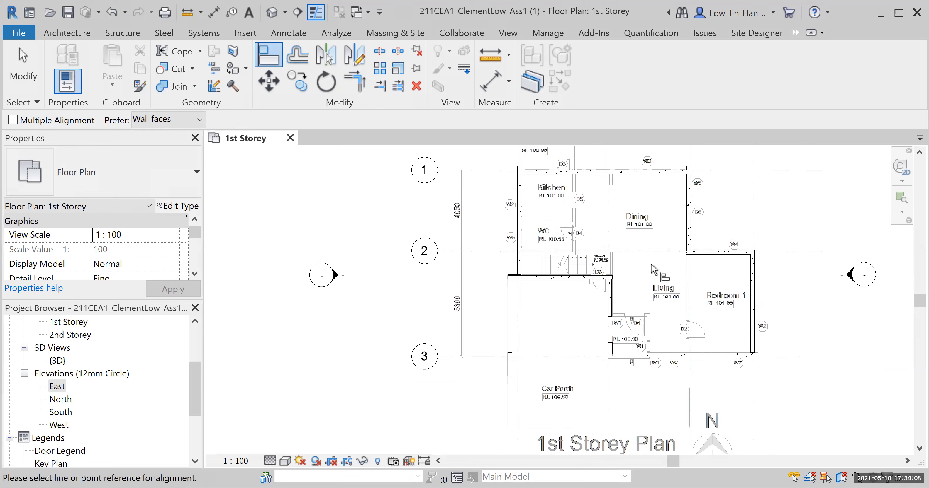
middle_click_drag(640, 267, 608, 271)
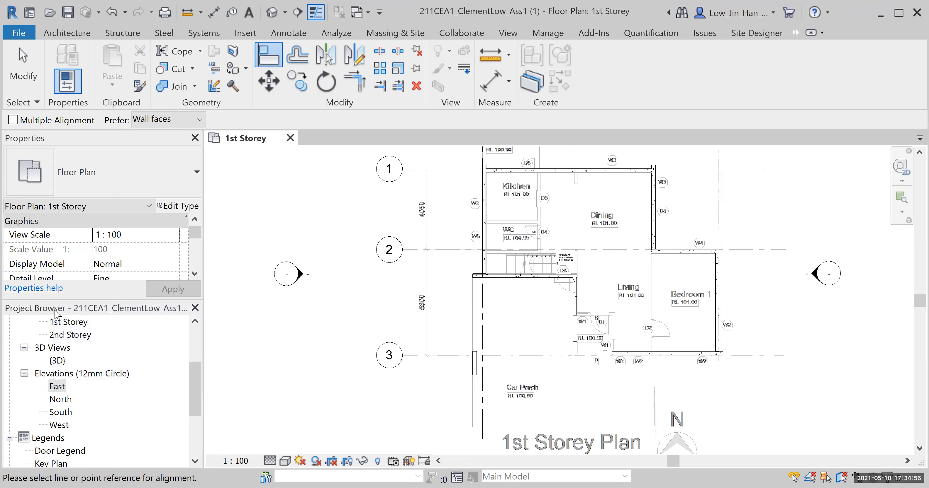
left_click(53, 351)
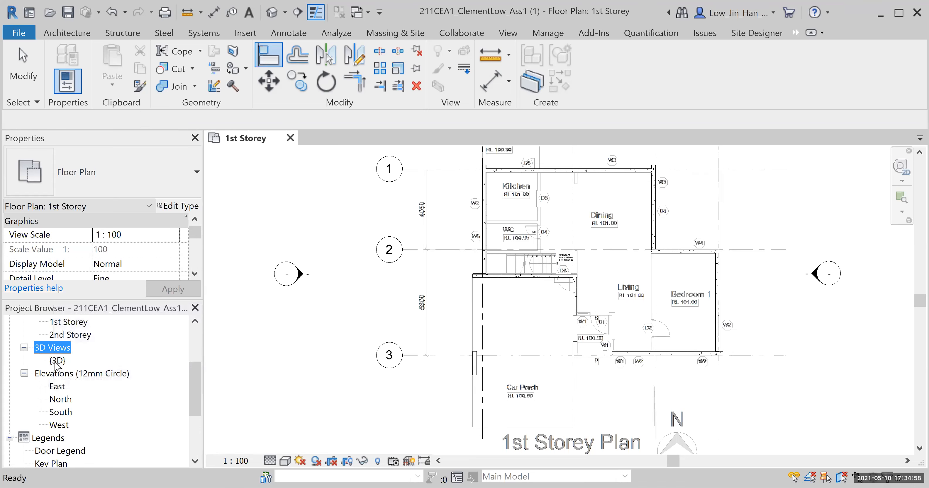
left_click(58, 362)
double_click(58, 361)
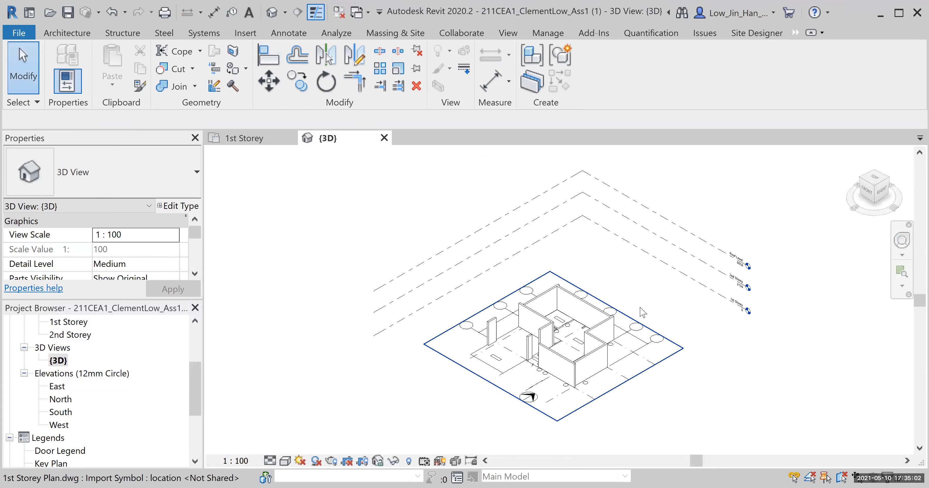
middle_click_drag(653, 302, 654, 319)
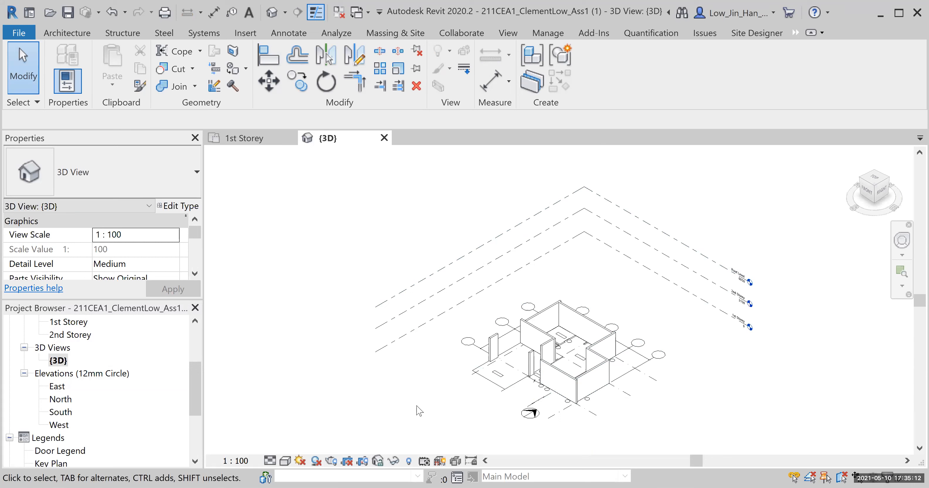
middle_click_drag(458, 445, 419, 386)
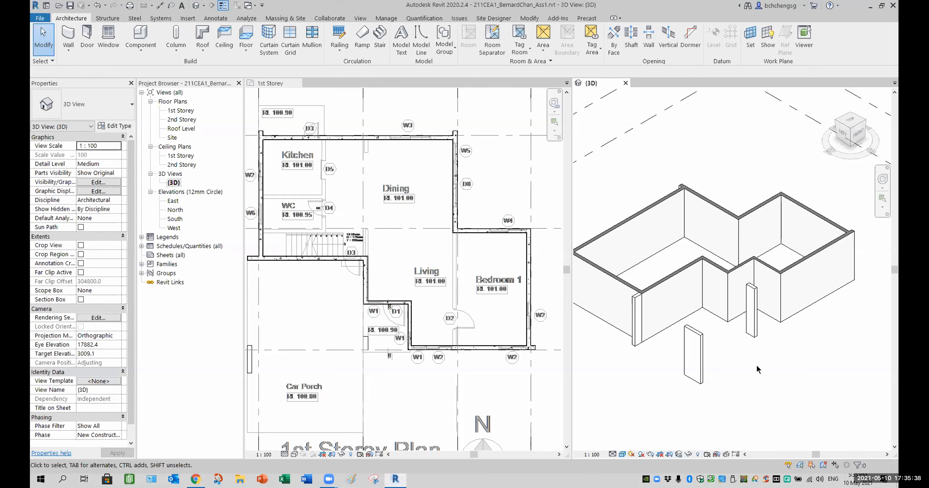
Examine the exterior walls from several sides in 3D, and the partition between Living and Bedroom 1 in the 1st Storey plan
middle_click_drag(754, 363, 685, 367, "shift")
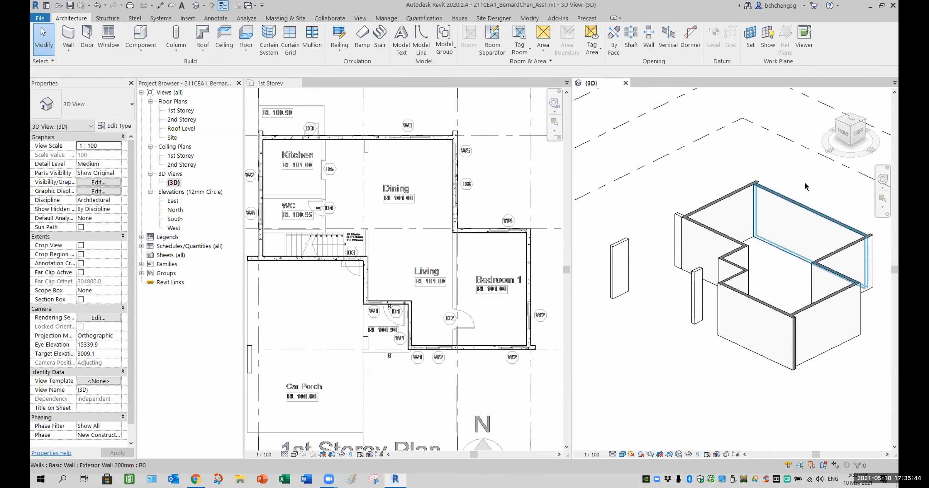
middle_click_drag(683, 310, 768, 354, "shift")
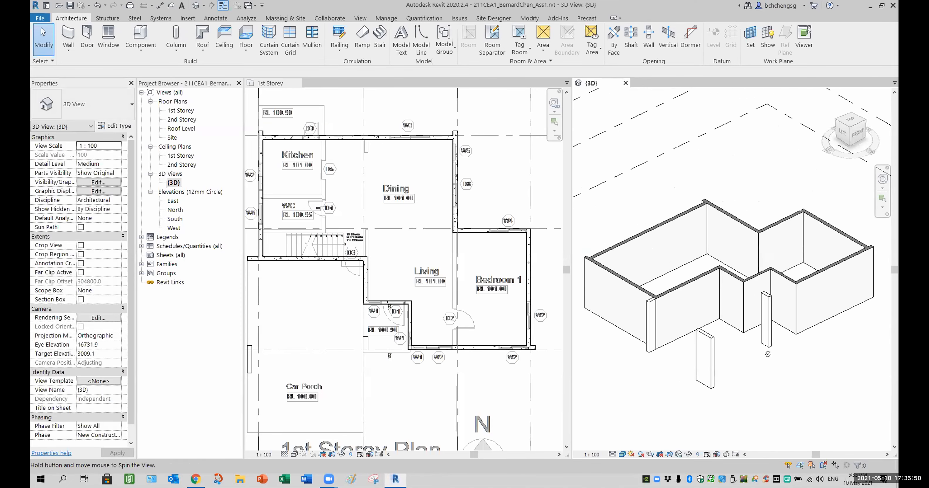
left_click(400, 382)
scroll(401, 382, "down", 2)
scroll(401, 381, "up", 1)
scroll(402, 379, "up", 1)
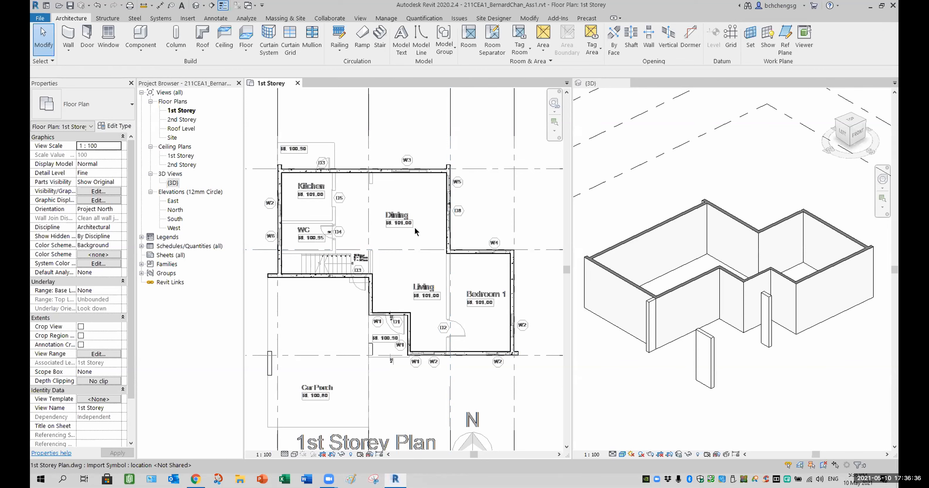
scroll(456, 322, "up", 5)
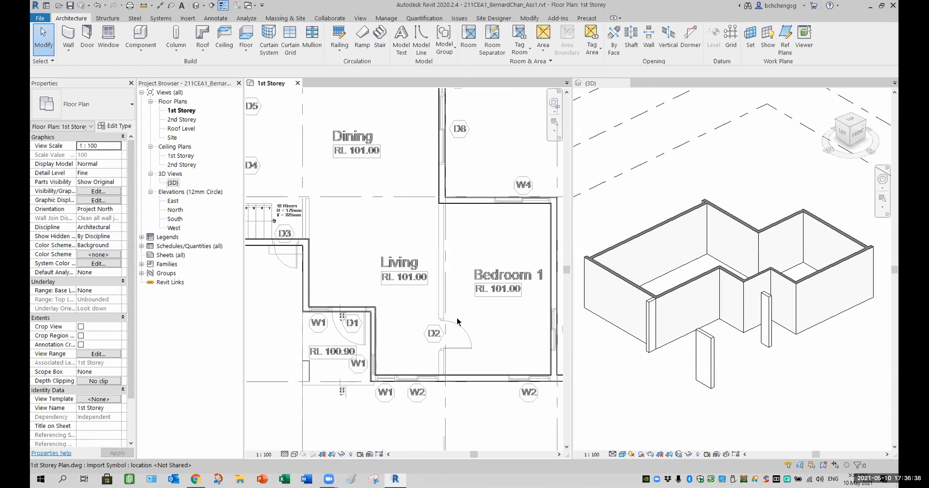
scroll(429, 254, "up", 1)
middle_click_drag(443, 233, 440, 268)
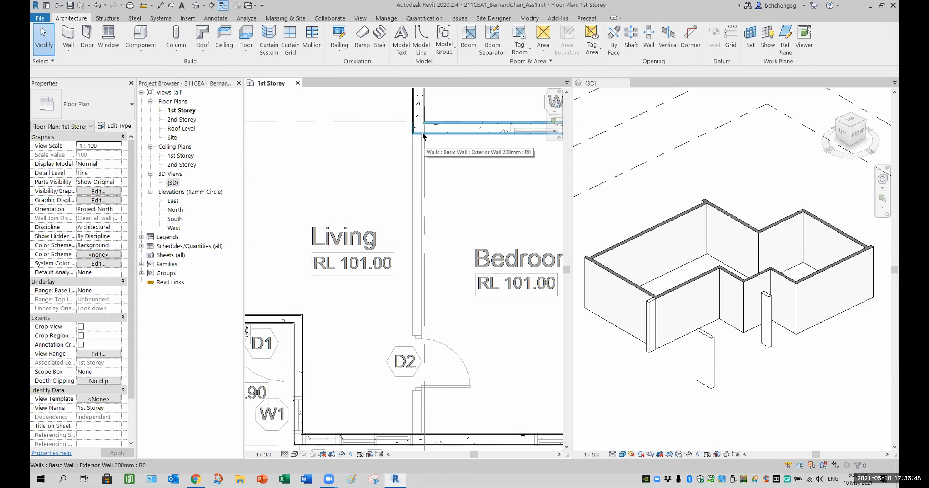
Set the 1st Storey floor plan's detail level to Coarse
scroll(422, 133, "down", 3)
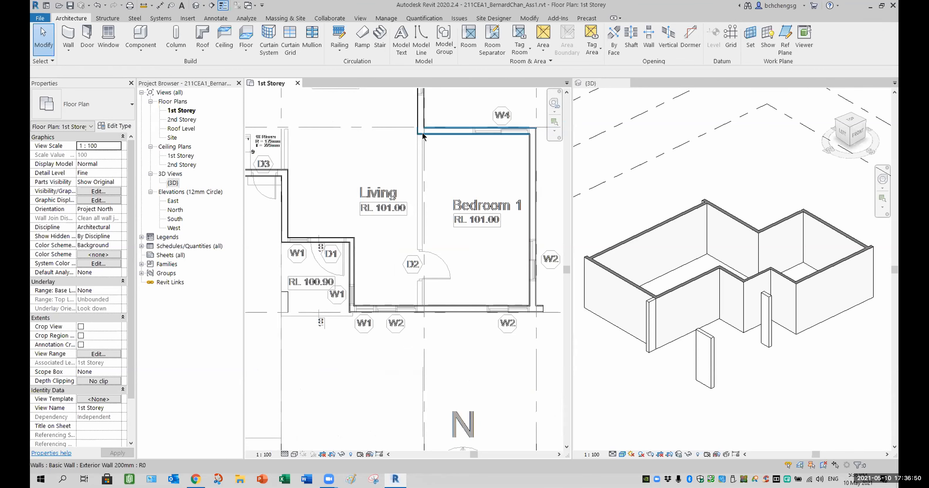
scroll(409, 246, "down", 4)
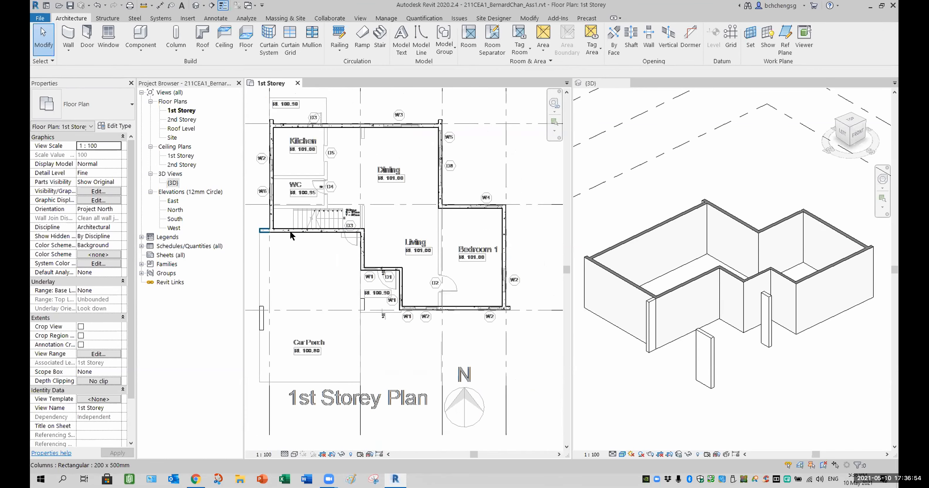
left_click(281, 453)
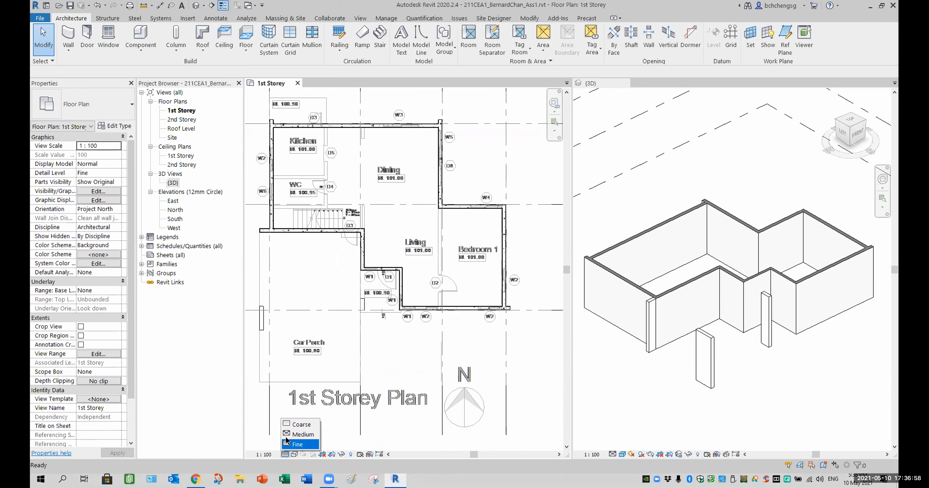
left_click(299, 425)
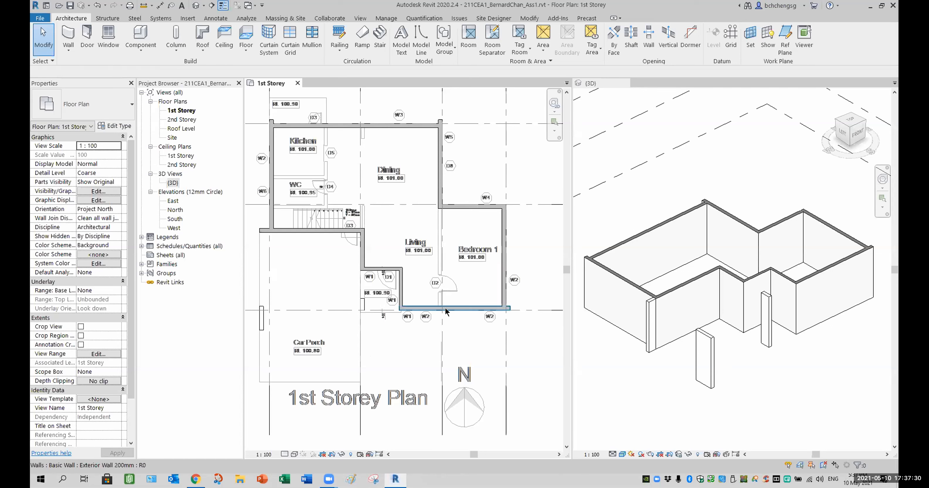
Measure the thickness of the partition beside door D2, where it meets the front wall
scroll(437, 316, "up", 1)
scroll(437, 311, "up", 5)
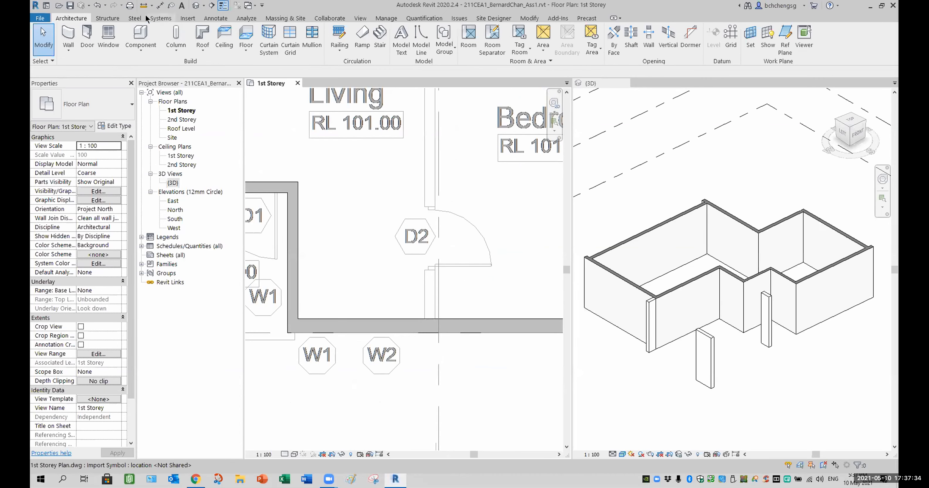
left_click(144, 6)
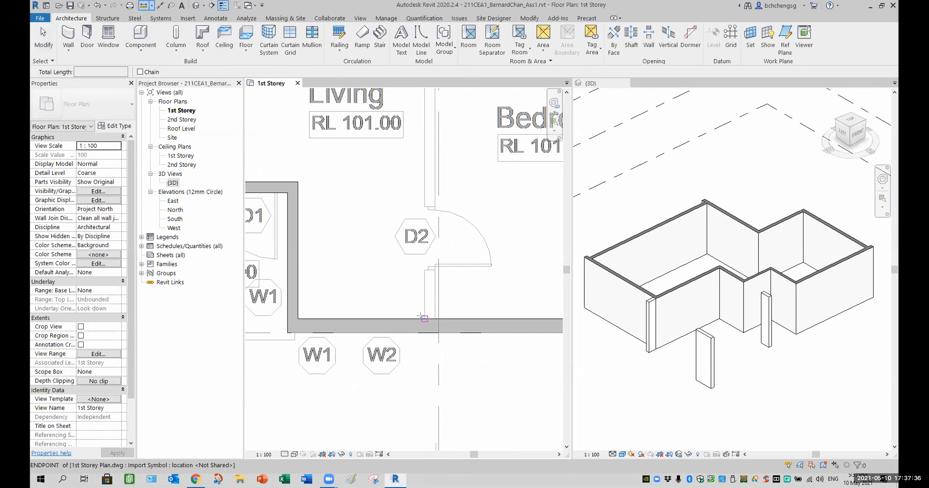
left_click(431, 316)
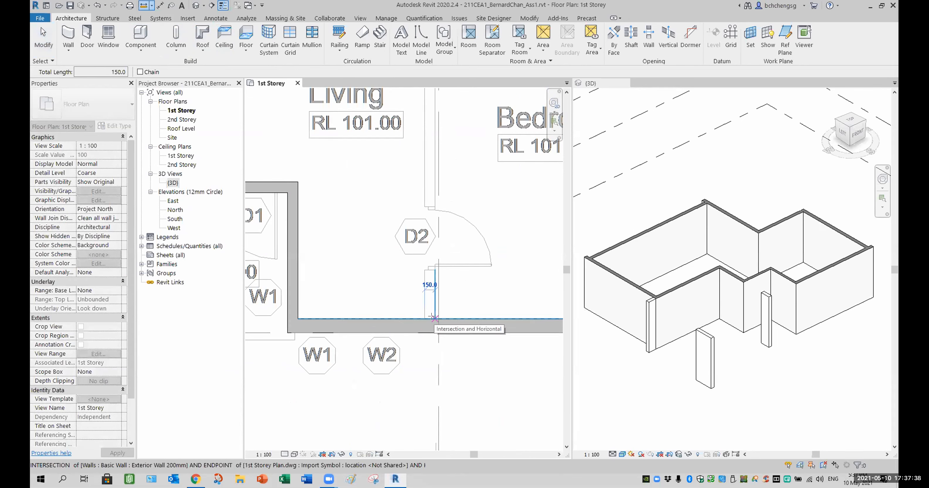
left_click(427, 317)
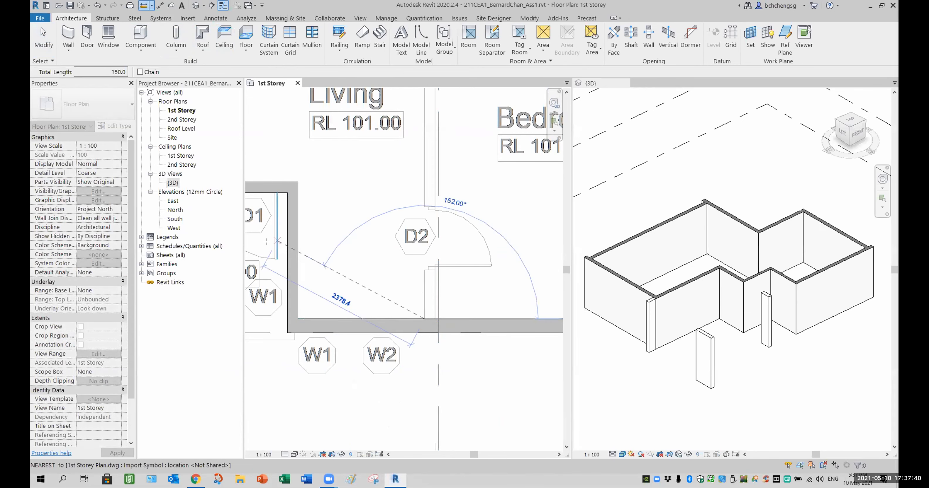
Recheck the wall thickness of the partition between Living and Bedroom 1 at its lower end by door D2
left_click(294, 244)
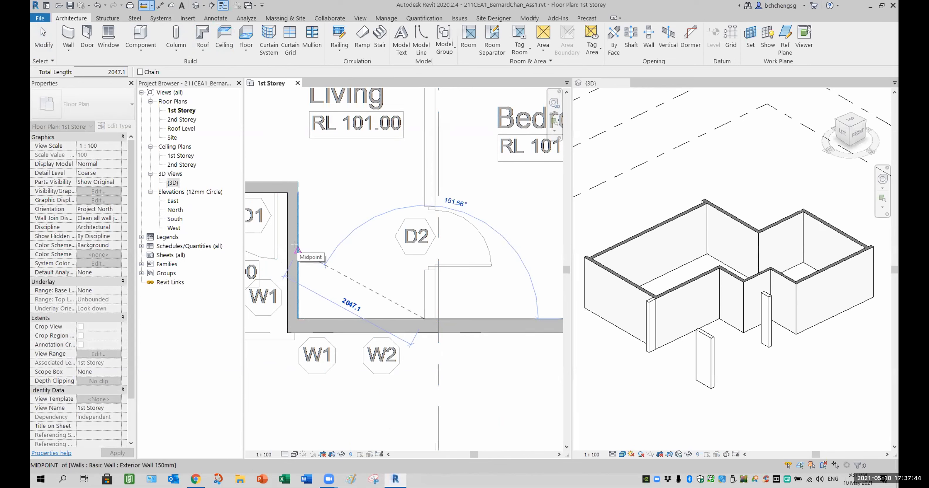
left_click(425, 318)
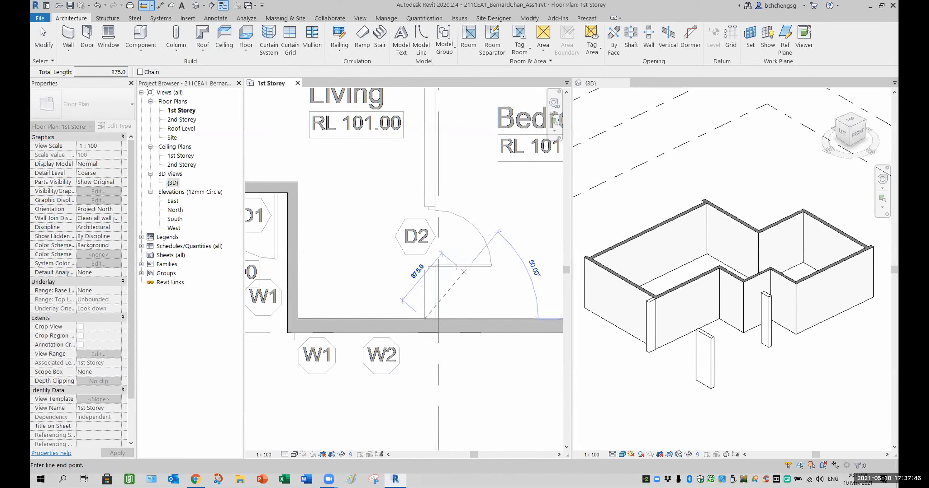
left_click(434, 319)
Measure the length of the short wall stub beside the staircase, running up from the wall corner near door D3
middle_click_drag(383, 236, 527, 383)
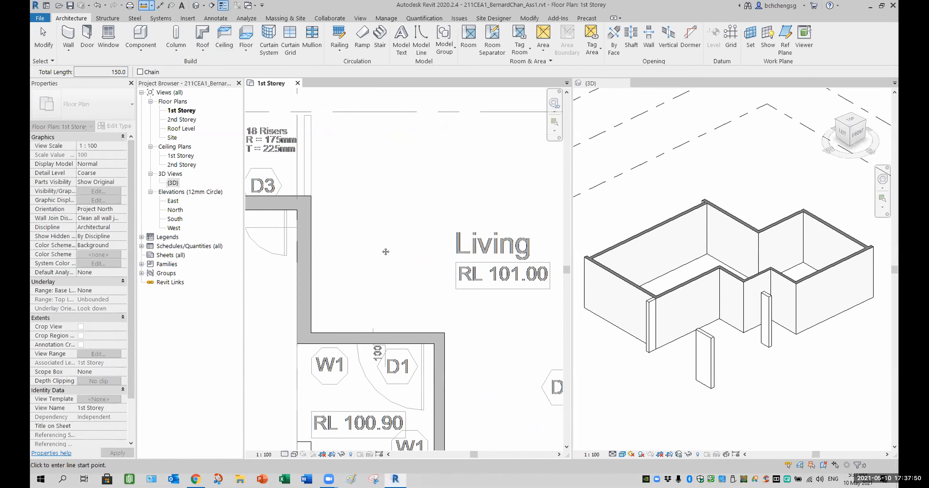
middle_click_drag(385, 251, 487, 321)
scroll(431, 259, "up", 4)
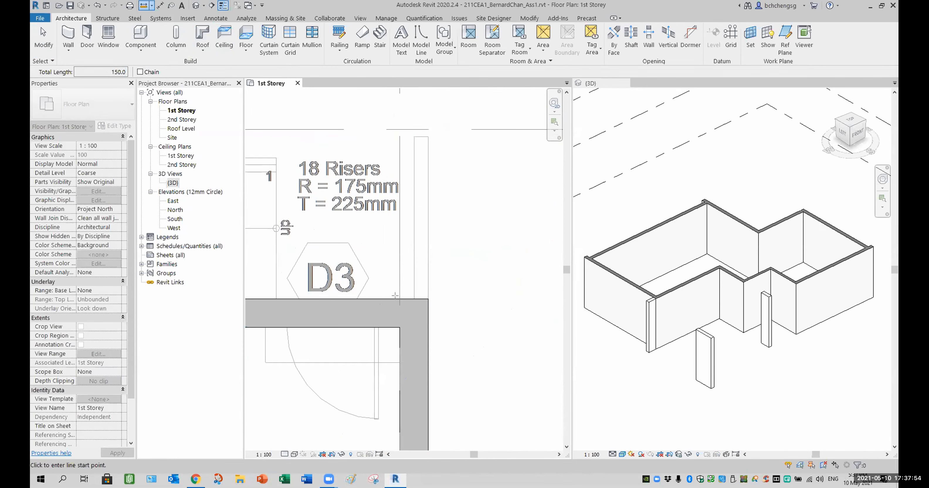
left_click(425, 294)
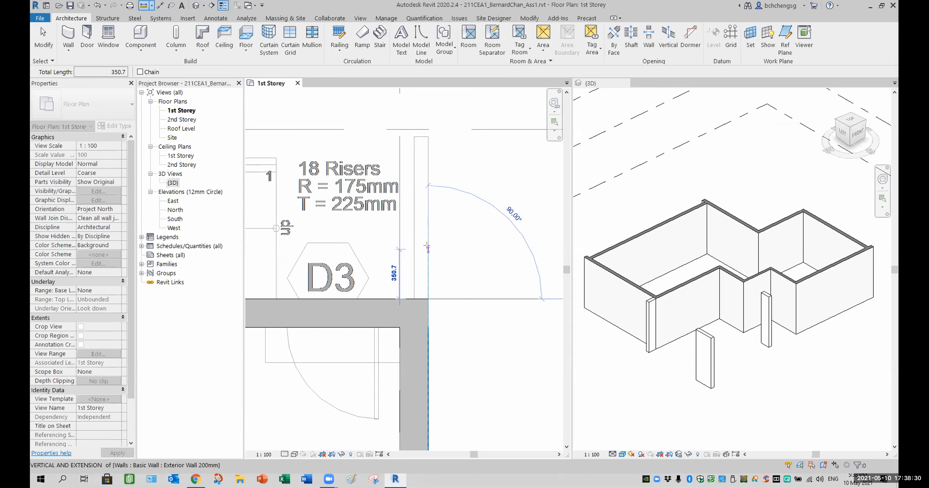
scroll(433, 243, "down", 2)
scroll(433, 244, "down", 1)
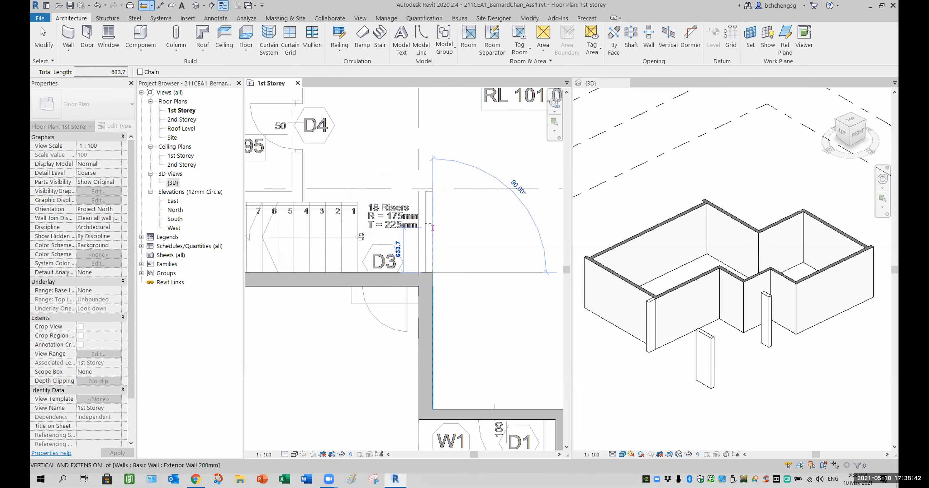
middle_click_drag(477, 169, 425, 447)
left_click(421, 334)
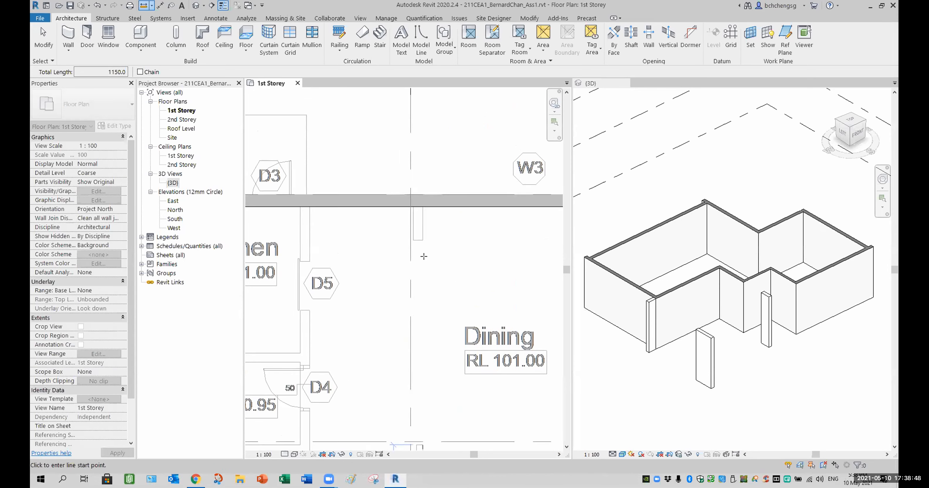
Measure the thickness of the wall stub projecting from the rear wall into the Dining area
scroll(420, 227, "up", 3)
left_click(420, 226)
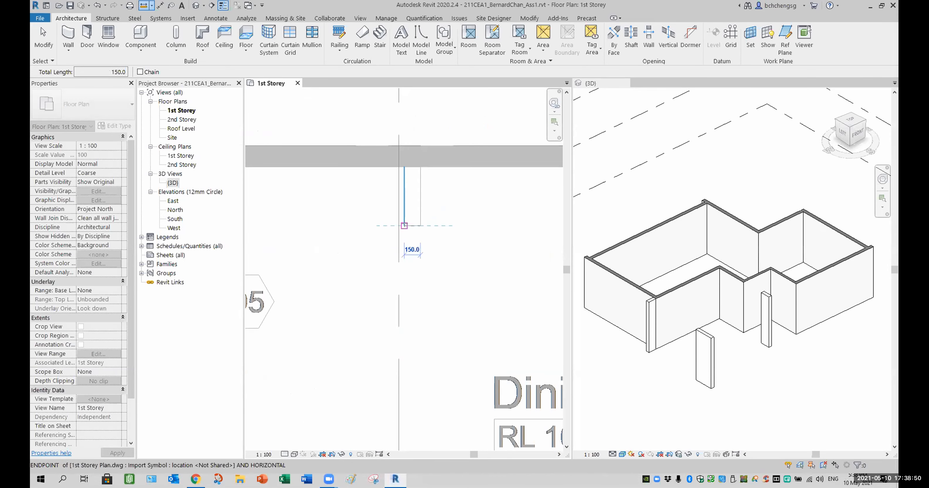
left_click(404, 226)
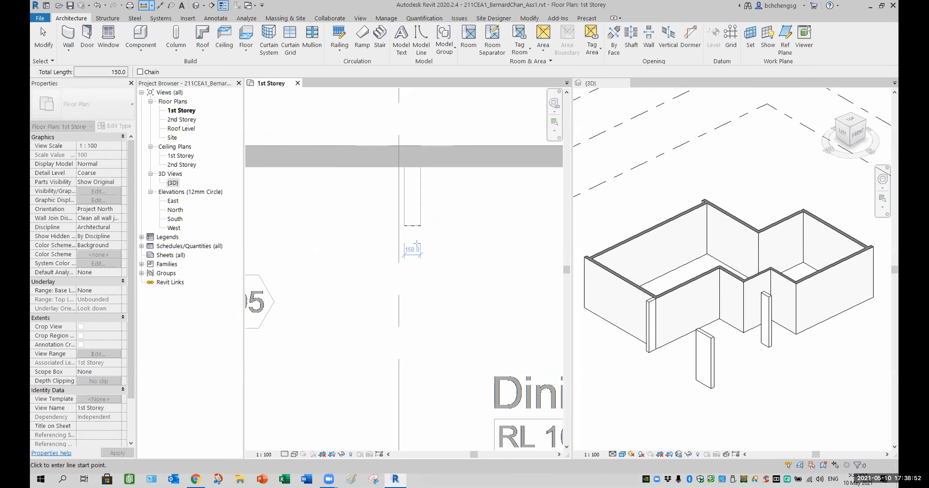
Measure the thickness of the partition between Kitchen and WC, and of the partition beside door D5
scroll(446, 269, "down", 4)
middle_click_drag(421, 265, 380, 268)
scroll(379, 268, "up", 2)
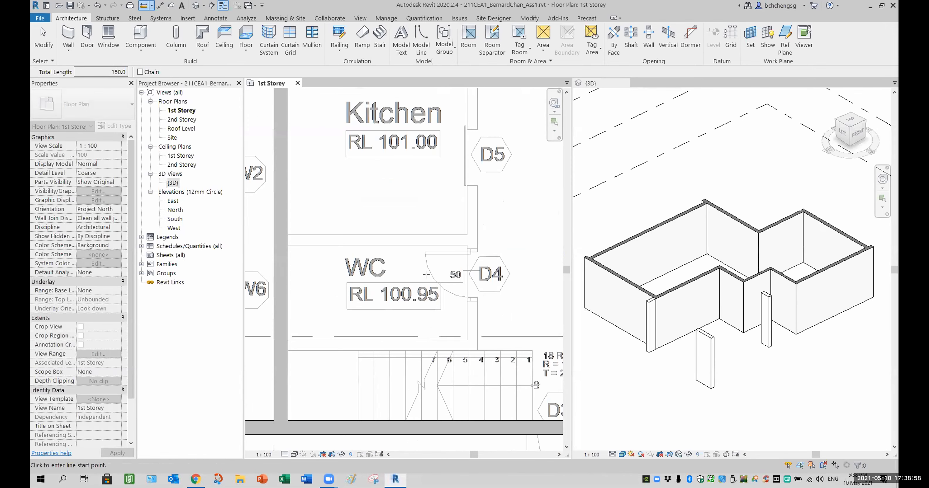
left_click(287, 234)
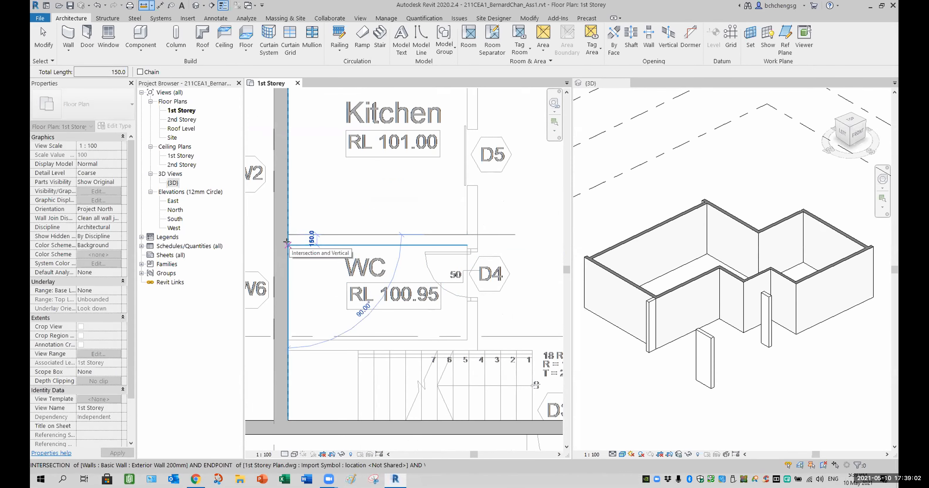
left_click(288, 245)
left_click(466, 185)
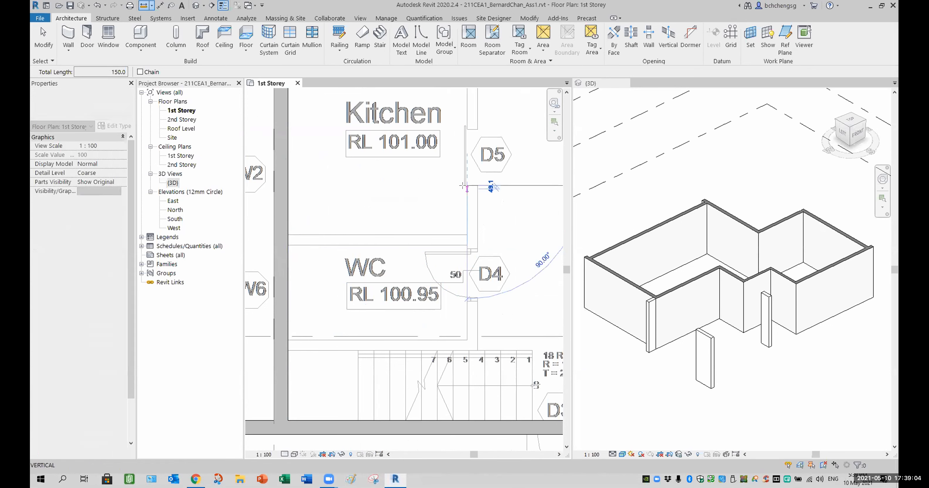
left_click(476, 185)
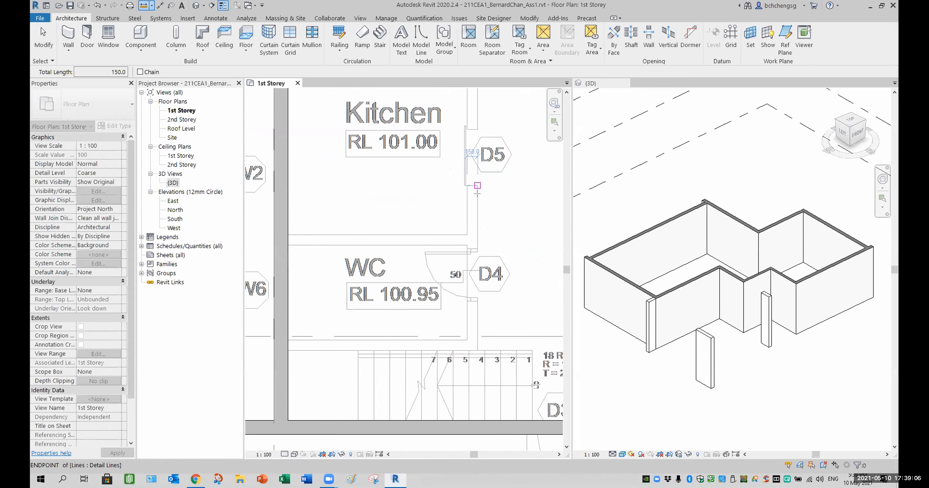
Measure the thickness of the partition between WC and the staircase, and finish measuring
left_click(466, 336)
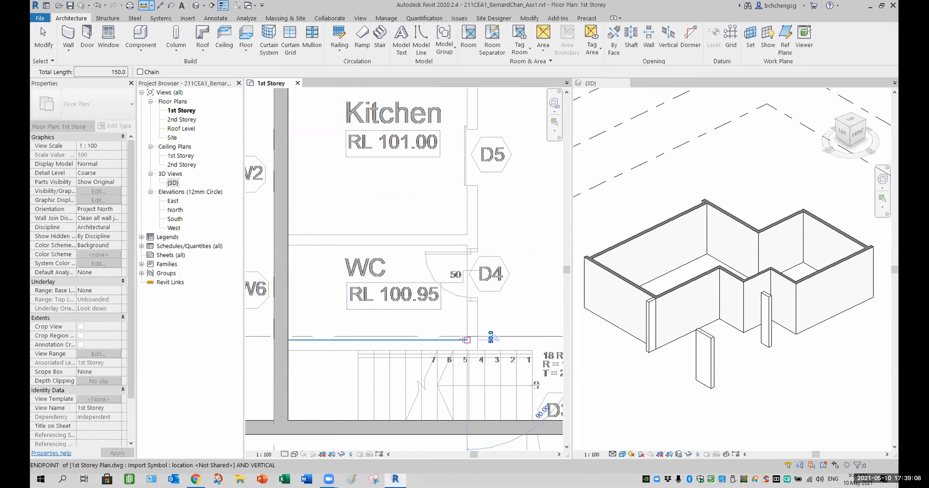
scroll(465, 339, "up", 2)
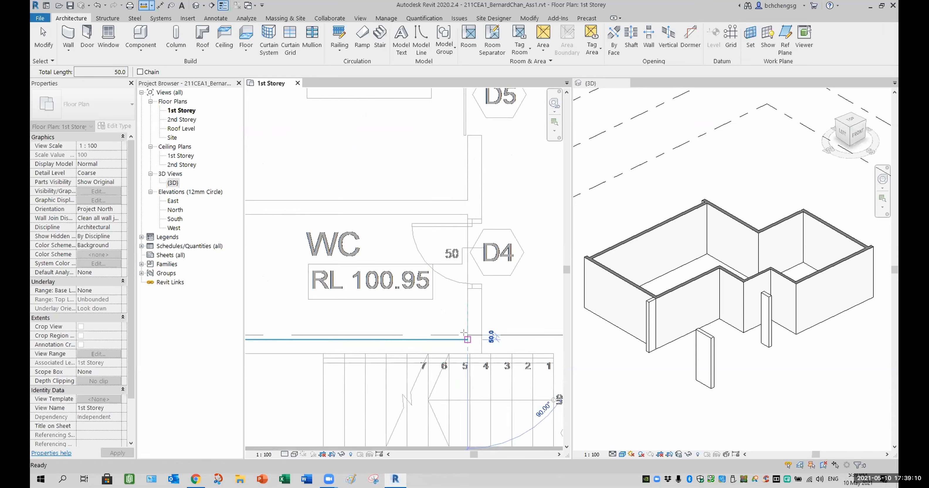
left_click(467, 339)
left_click(467, 339)
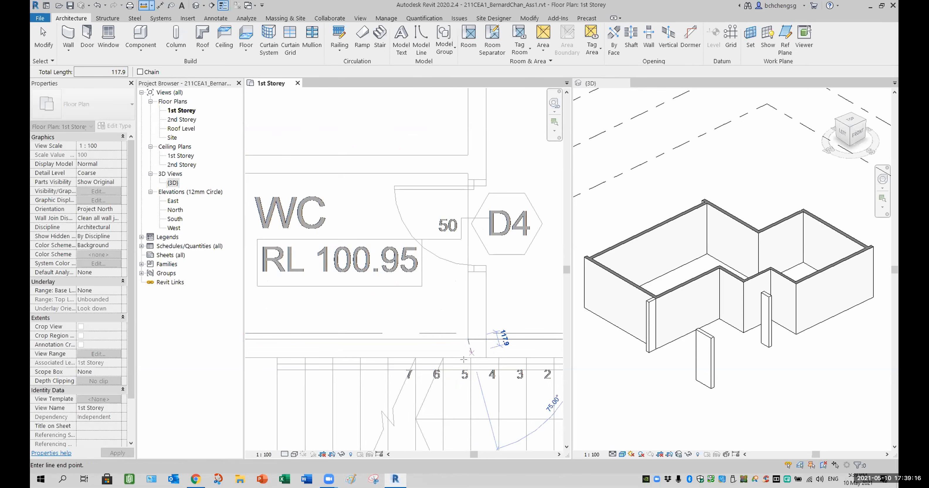
scroll(467, 355, "up", 2)
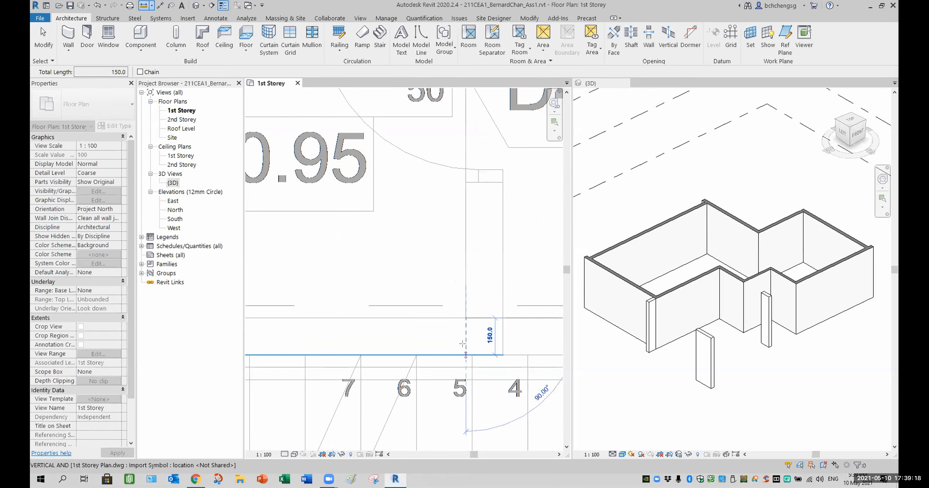
scroll(463, 339, "down", 2)
scroll(461, 332, "down", 3)
key("Escape")
key("Escape")
scroll(503, 310, "down", 1)
middle_click_drag(504, 310, 443, 307)
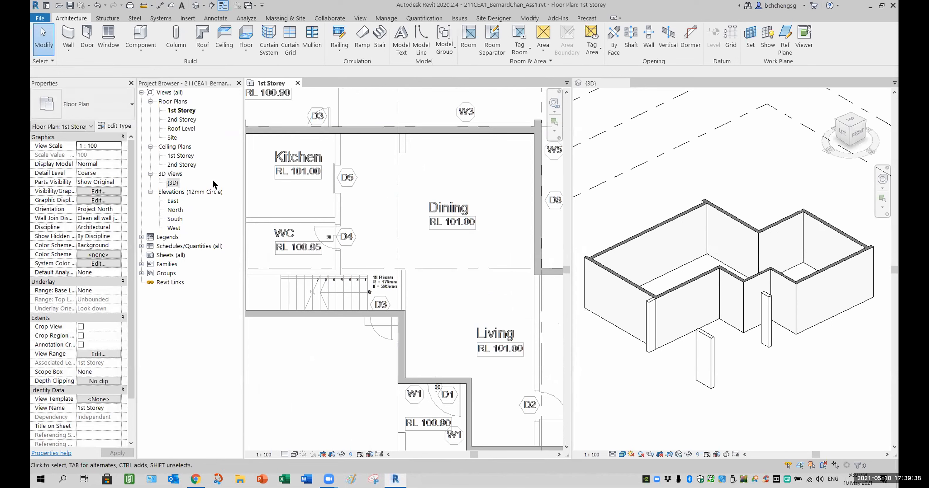
Start an architectural wall, duplicate the Exterior Wall 150mm type as Interior Wall 150mm, and accept its existing layer structure
left_click(68, 50)
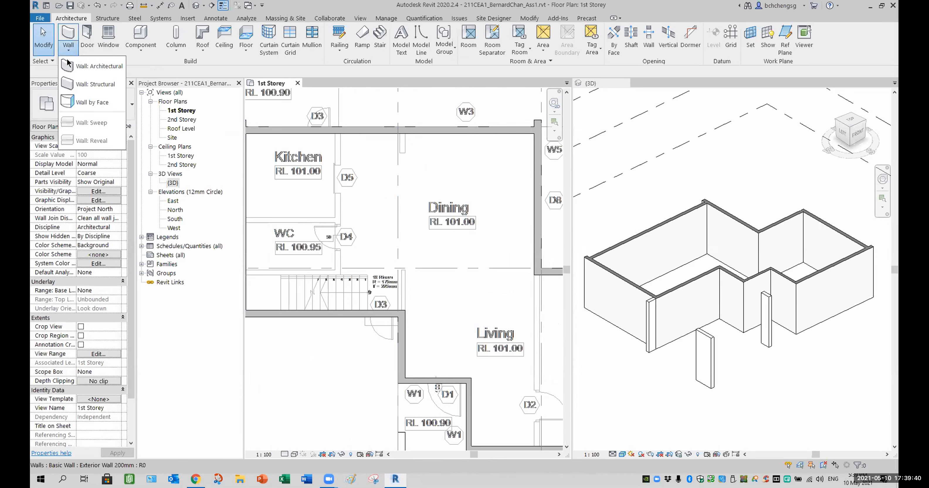
left_click(77, 65)
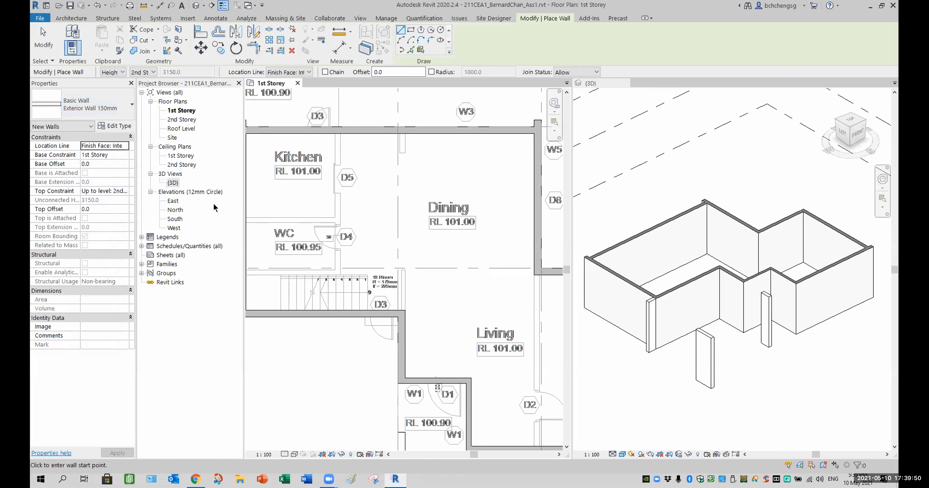
left_click(114, 126)
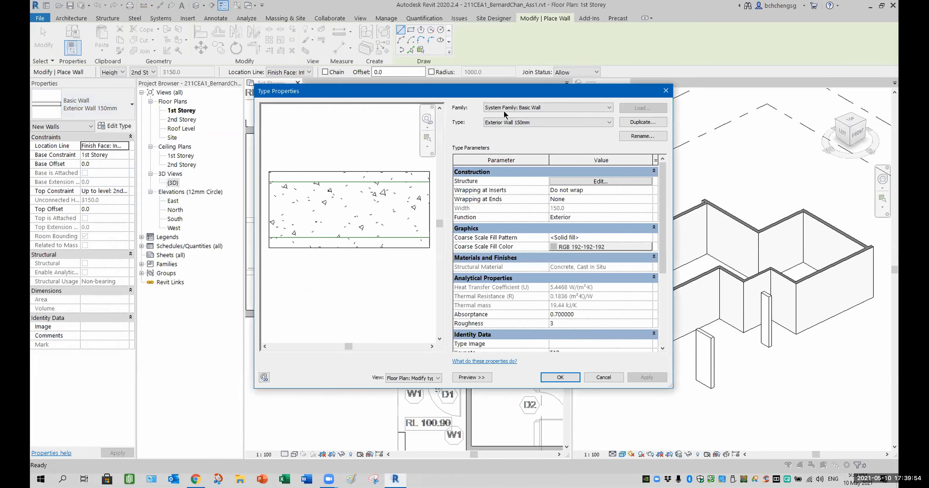
left_click_drag(496, 96, 492, 109)
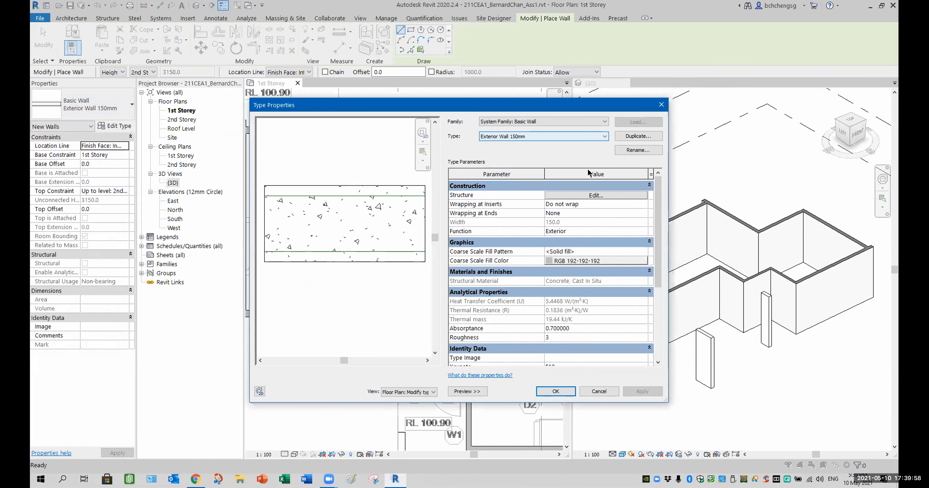
left_click(638, 136)
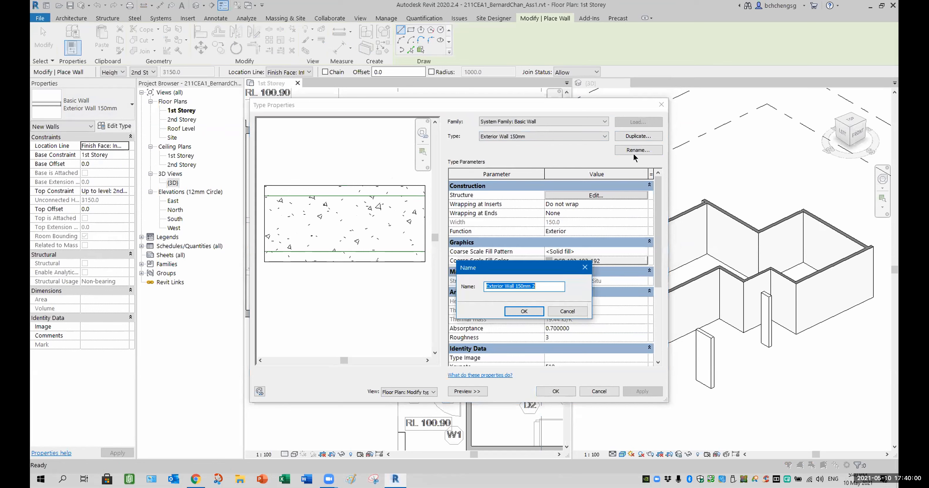
left_click(535, 285)
key("BackSpace")
left_click(484, 285)
type("In")
key("Delete")
left_click(517, 310)
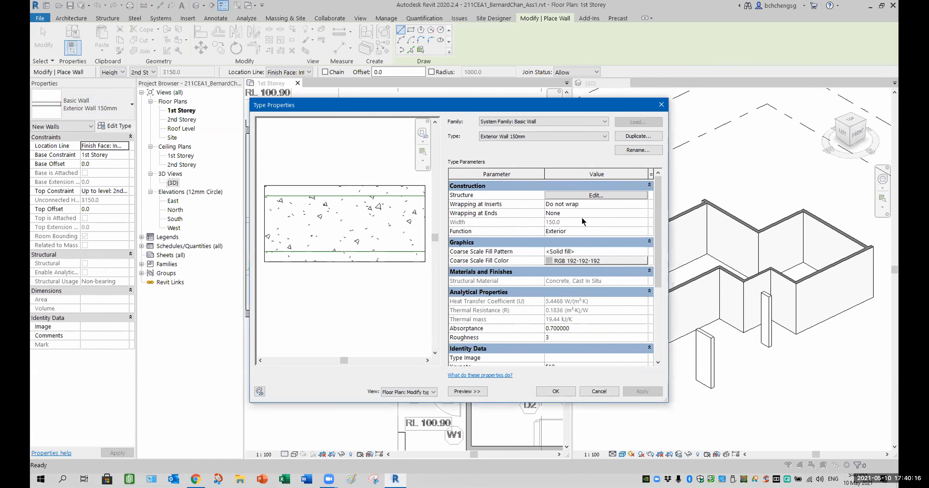
left_click(588, 194)
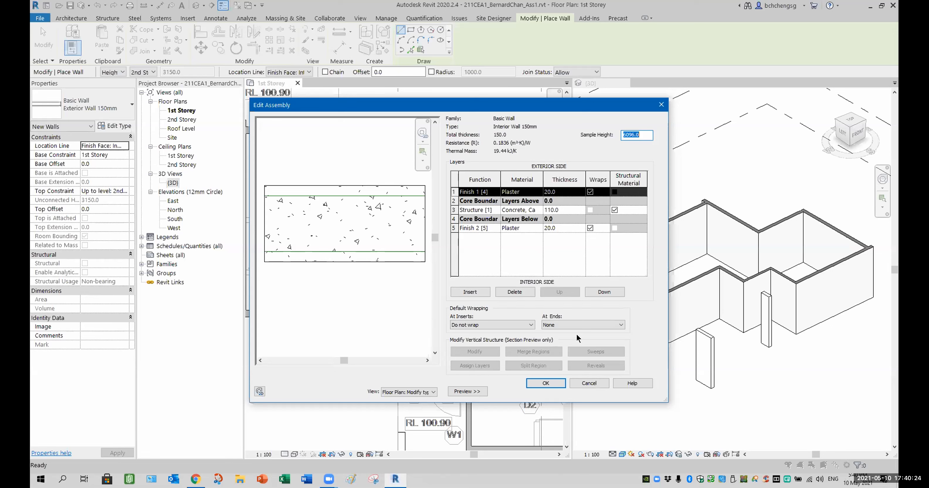
left_click(552, 382)
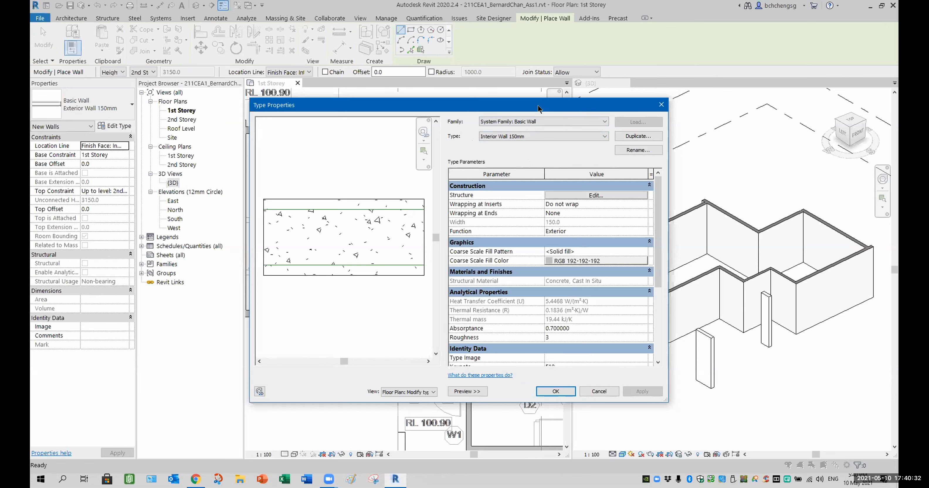
Duplicate the Interior Wall 150mm type as Interior Wall 100mm and set its function to Interior
left_click_drag(537, 105, 668, 101)
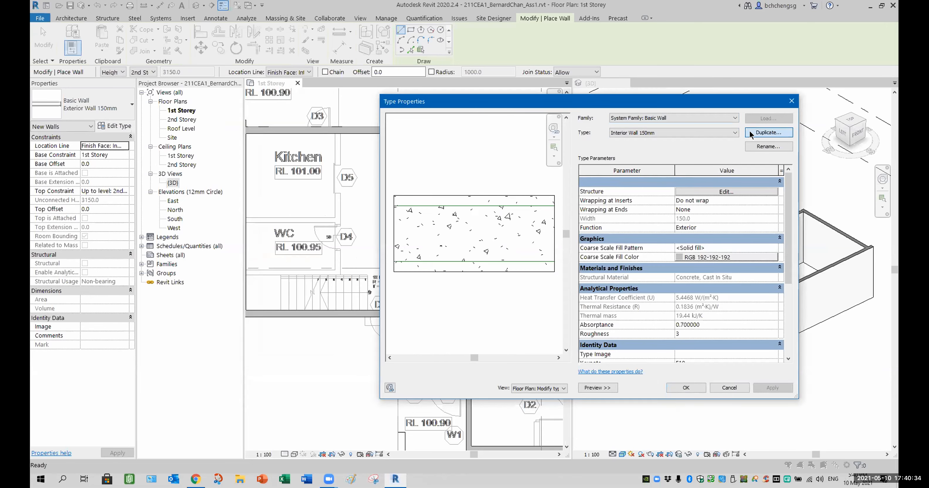
left_click(750, 134)
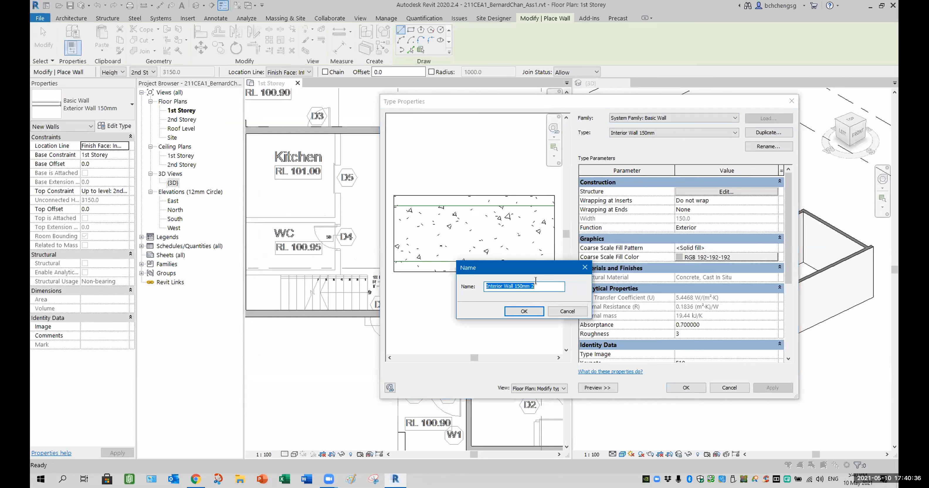
left_click_drag(536, 286, 514, 285)
type("100")
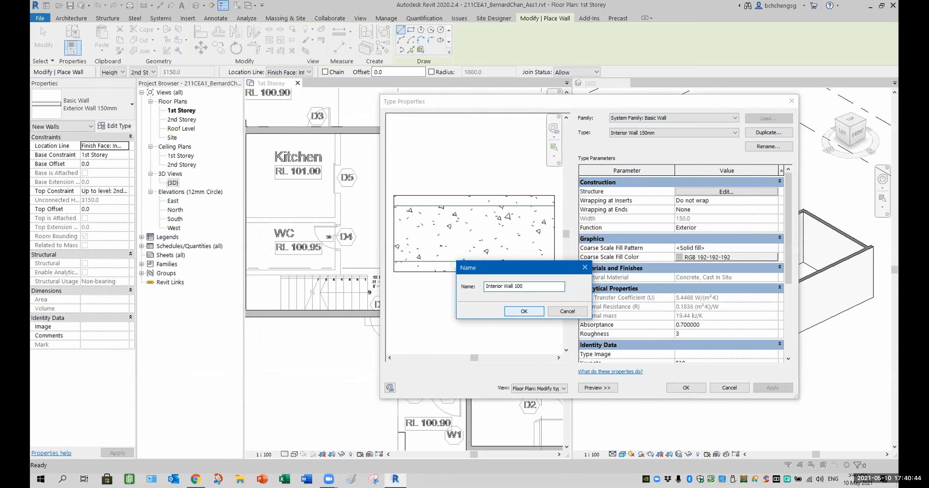
type("mm")
left_click(534, 311)
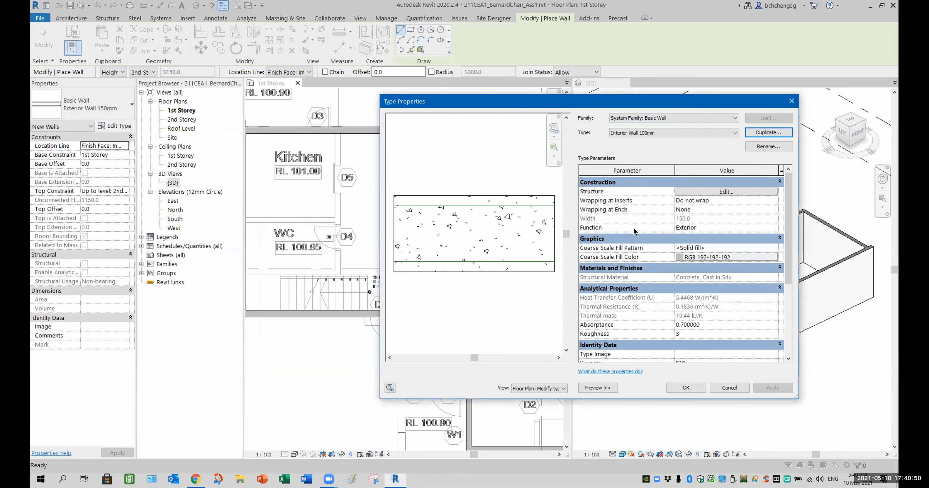
left_click(772, 228)
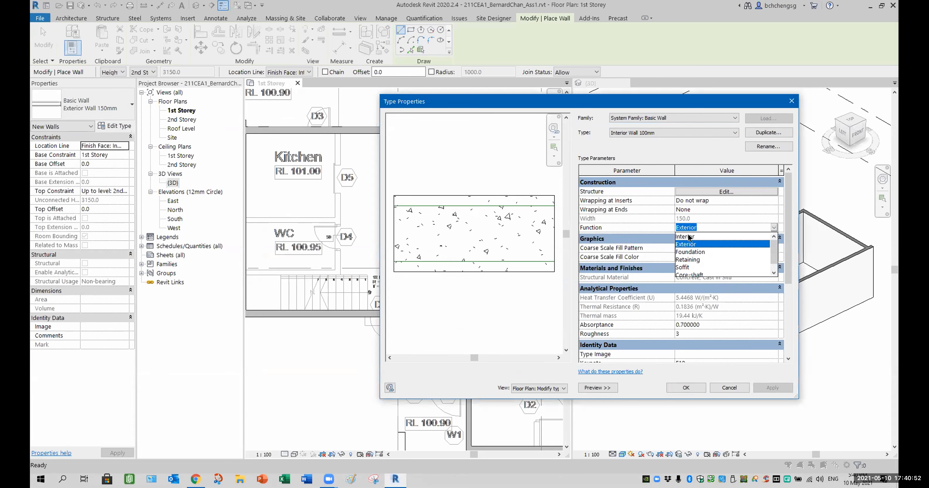
left_click(692, 236)
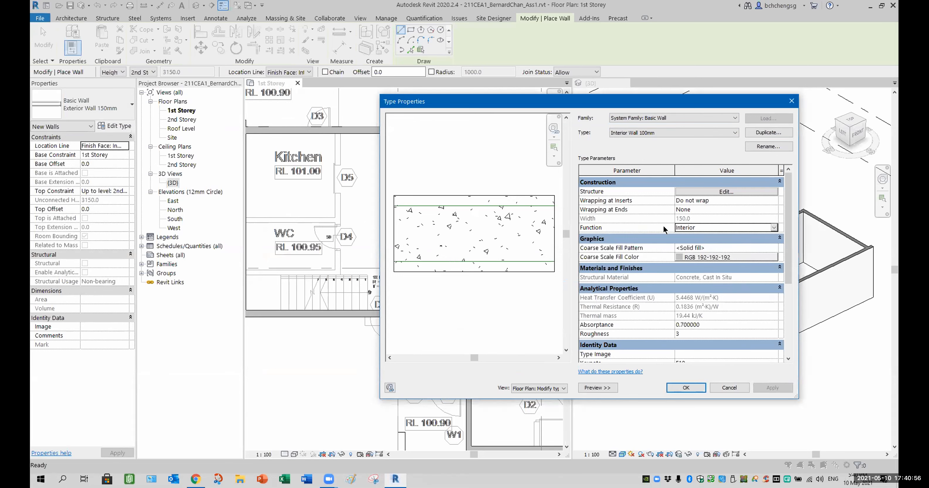
Edit the Interior Wall 100mm structure: set both Plaster finish layers to 10 mm and the concrete structure layer to 80 mm
left_click(722, 192)
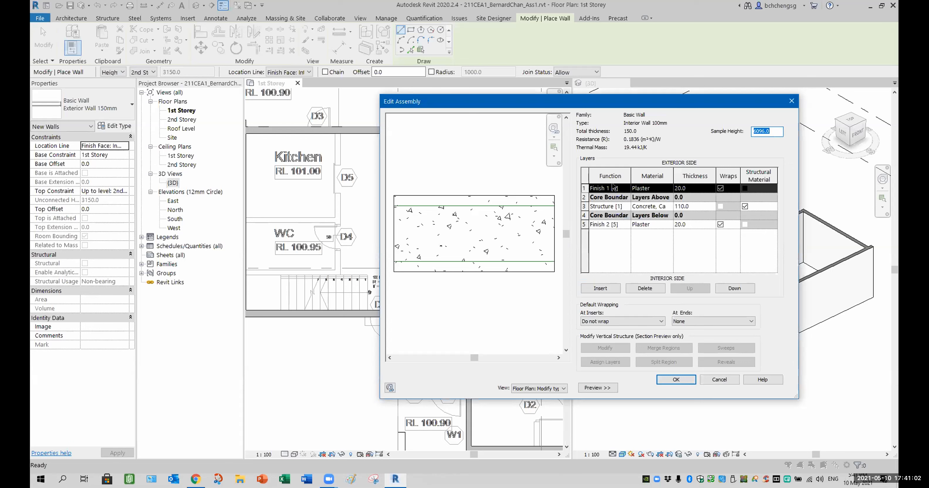
left_click(707, 187)
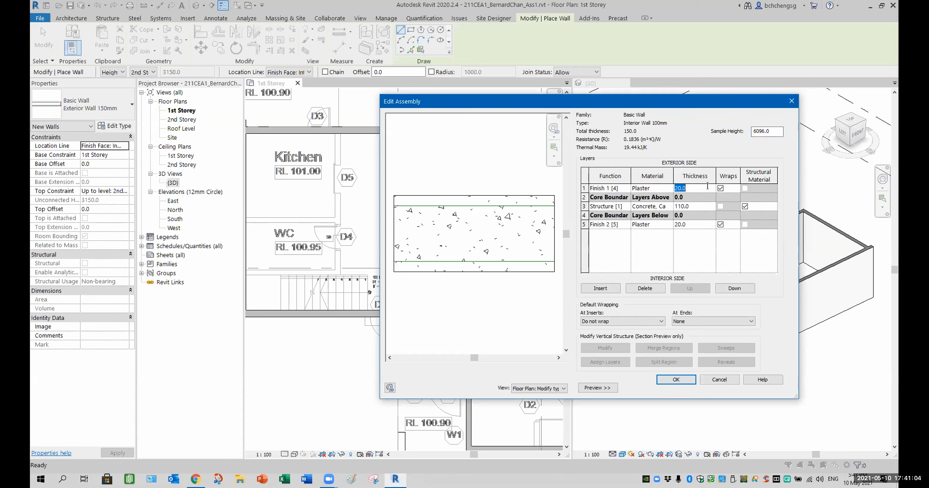
type("10")
left_click(700, 224)
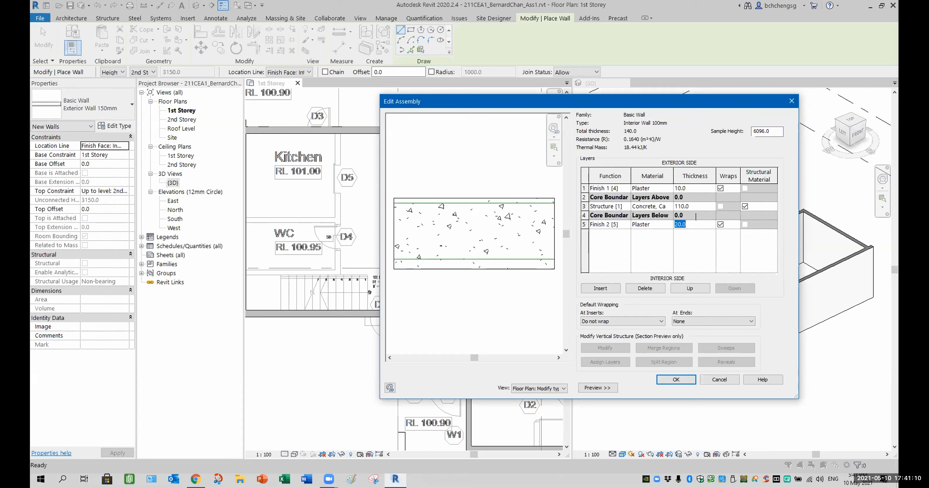
type("10")
left_click(706, 208)
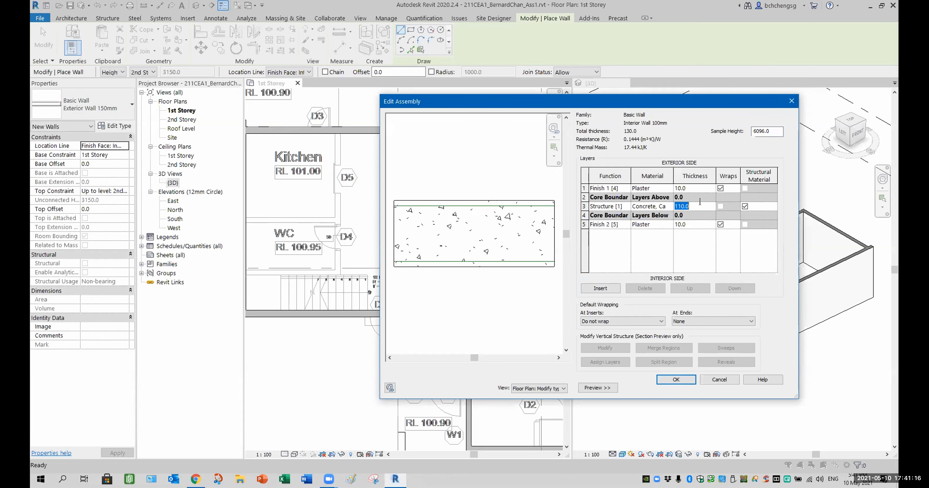
type("80")
key("Tab")
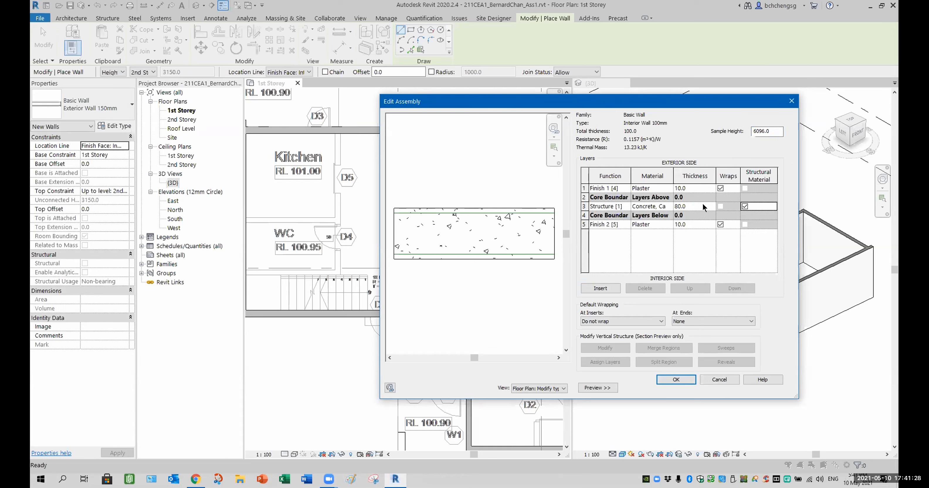
left_click(676, 380)
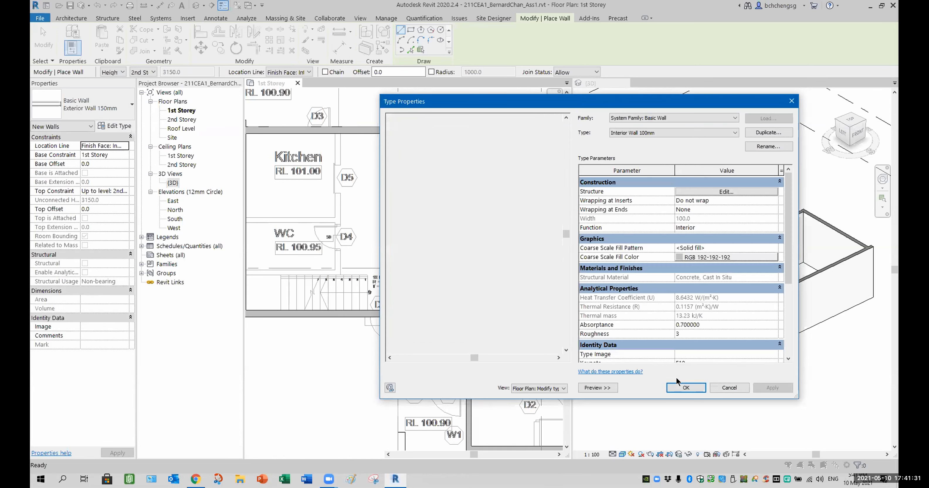
Switch to the Interior Wall 150mm type, set its function to Interior, and accept the type properties
left_click(732, 135)
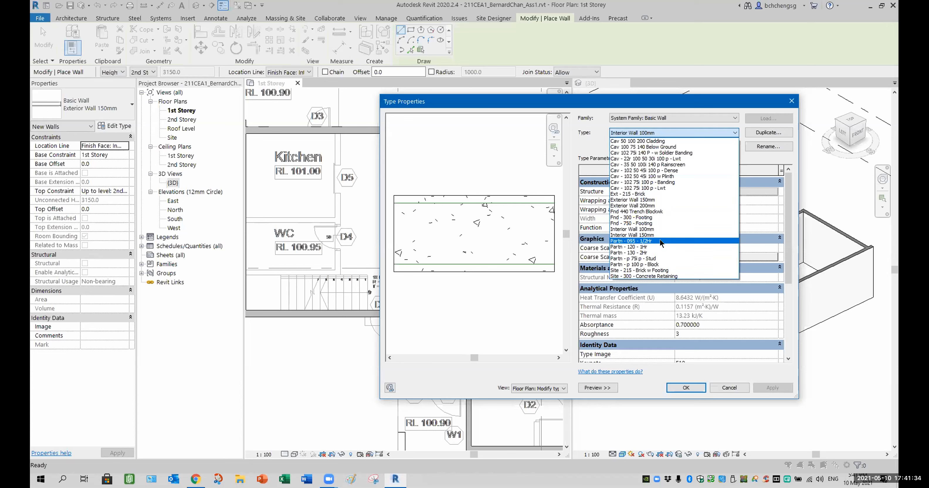
left_click(653, 234)
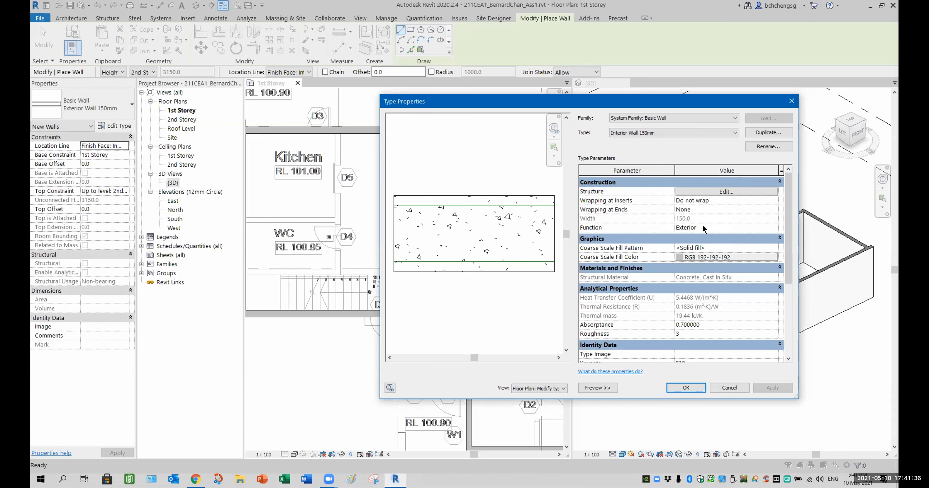
left_click(771, 230)
left_click(771, 230)
left_click(691, 237)
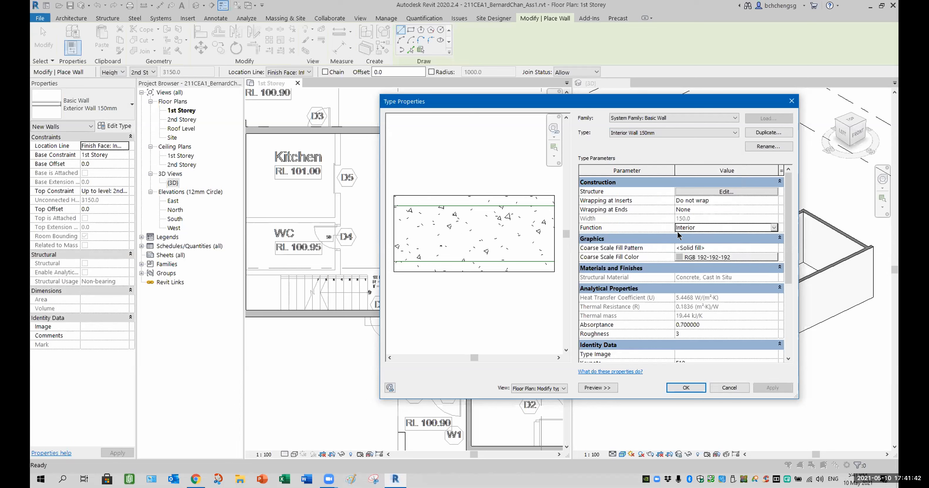
left_click(688, 385)
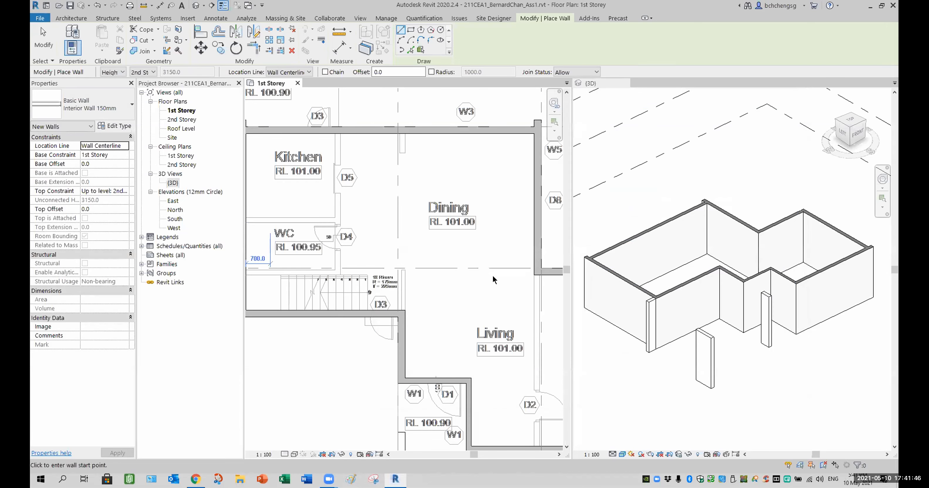
middle_click_drag(488, 280, 411, 334)
scroll(506, 304, "up", 5)
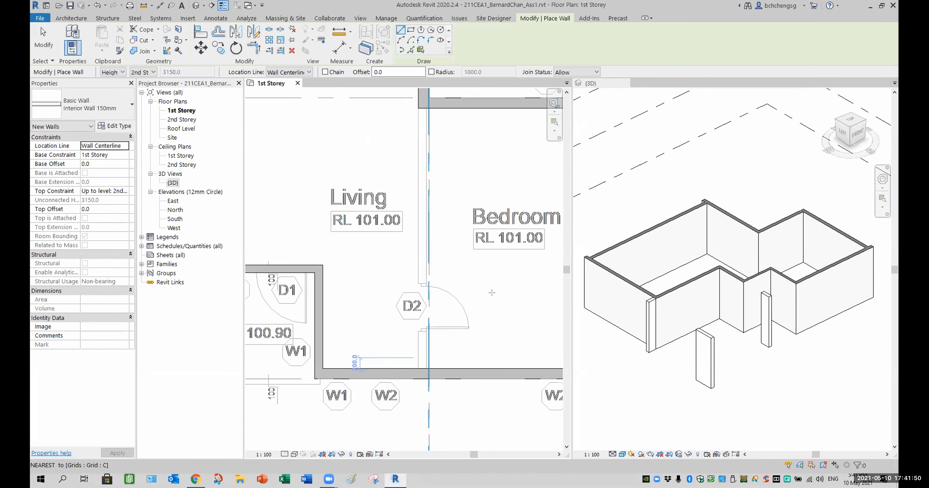
scroll(506, 304, "down", 1)
middle_click_drag(506, 304, 515, 323)
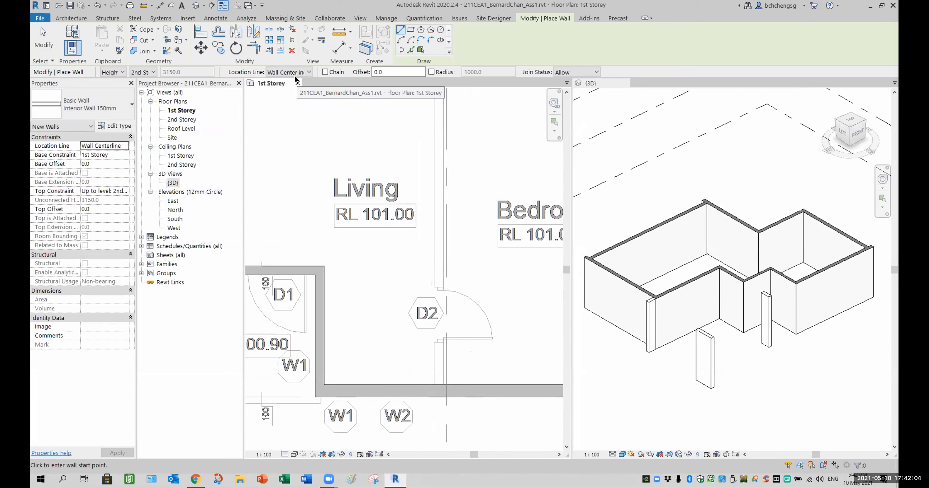
scroll(437, 383, "up", 3)
left_click(434, 381)
key("Escape")
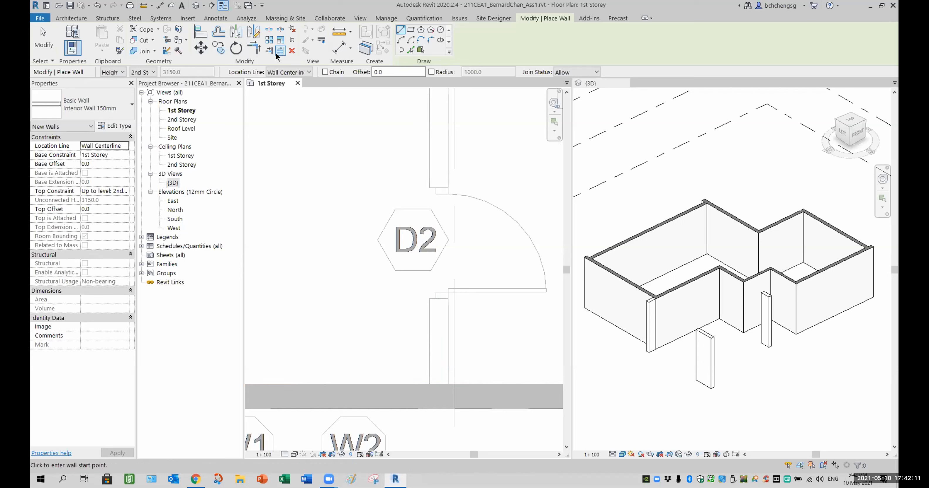
left_click(307, 72)
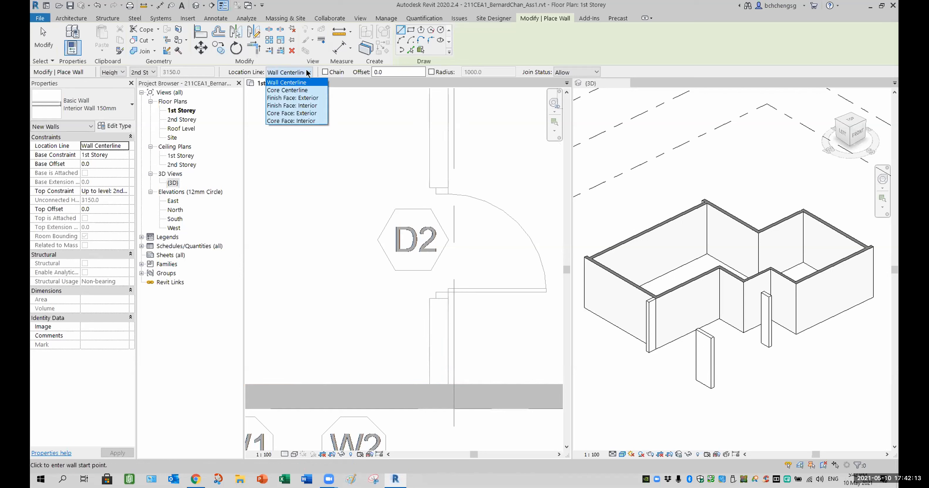
left_click(306, 97)
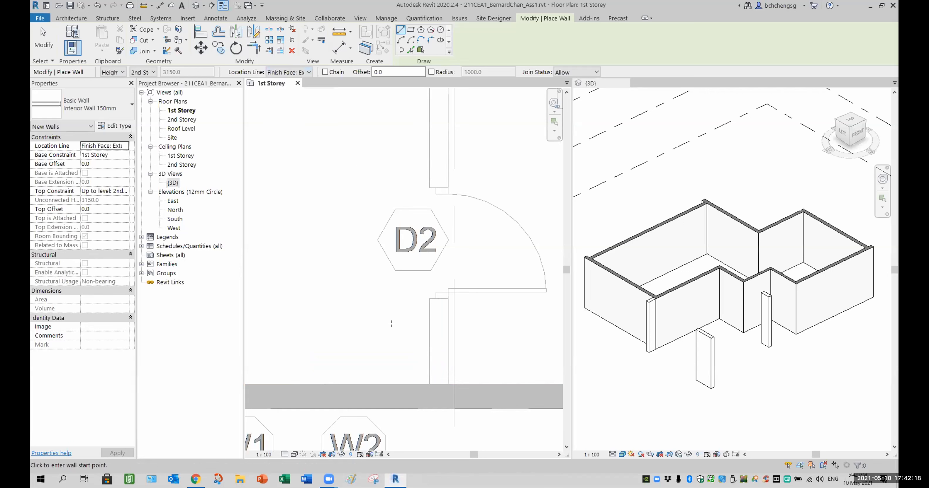
left_click(428, 385)
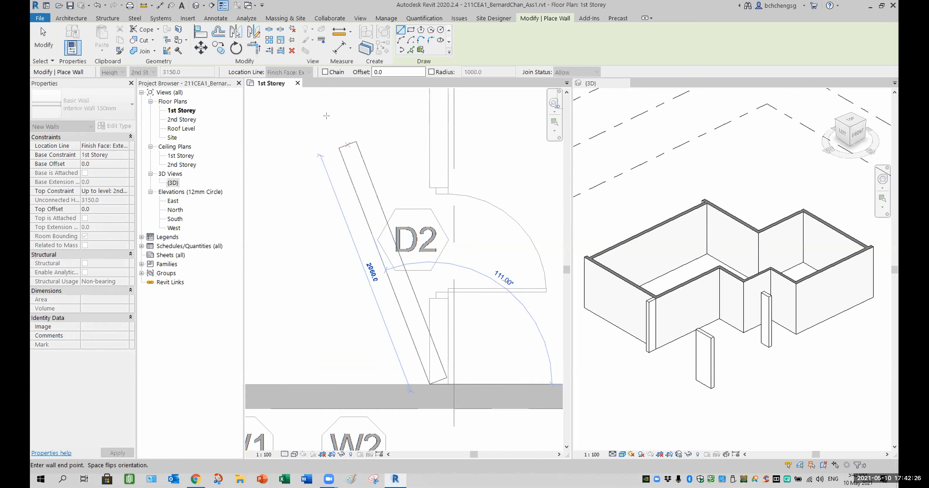
key("Escape")
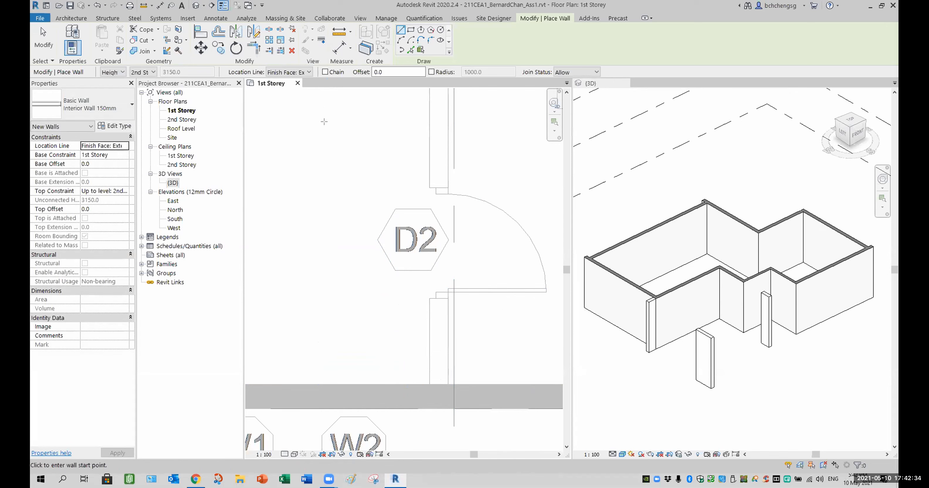
Set the location line to Wall Centerline and draw an Interior Wall 150mm along the partition between Living and Bedroom, through door D2
left_click(308, 72)
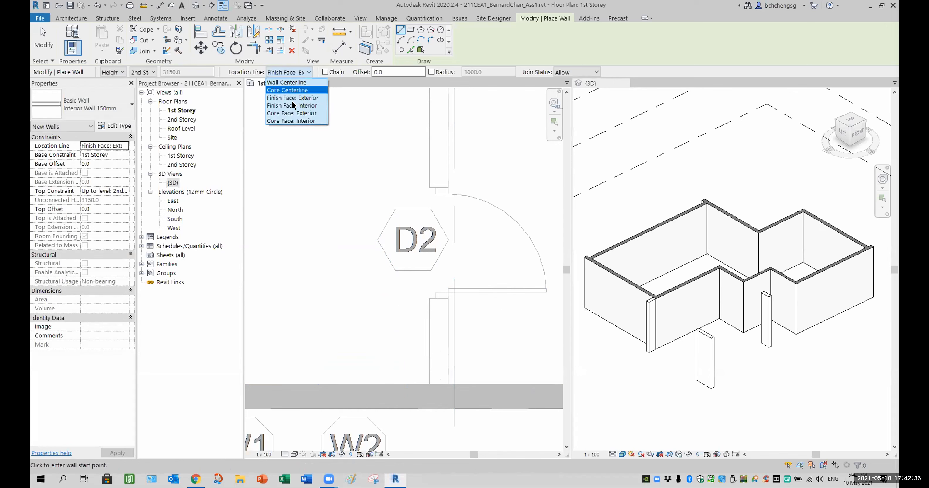
left_click(287, 82)
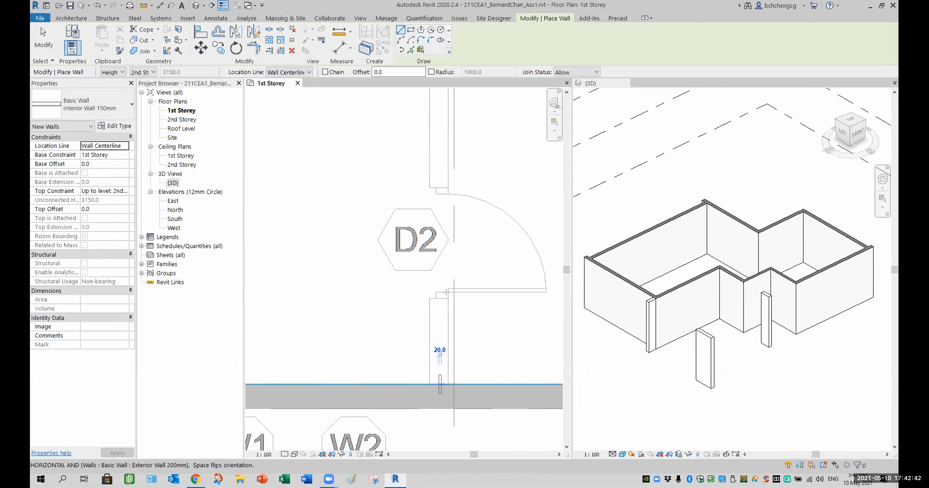
left_click(439, 384)
scroll(439, 244, "down", 3)
middle_click_drag(440, 213, 441, 322)
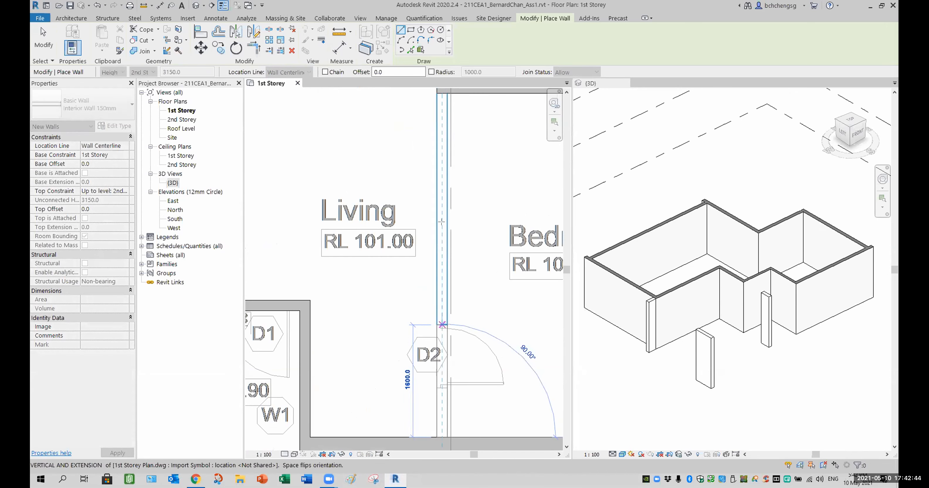
middle_click_drag(439, 151, 441, 252)
scroll(441, 224, "up", 2)
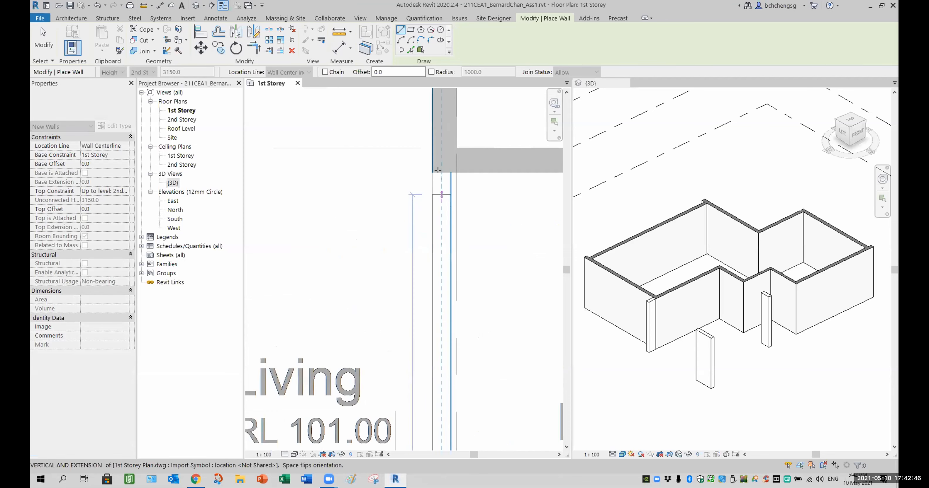
left_click(437, 170)
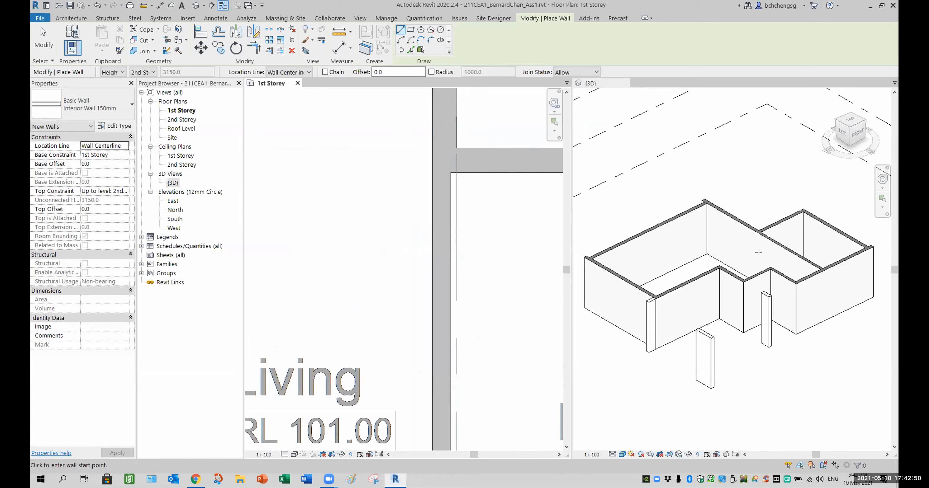
Examine the new partition between Living and Bedroom in the 3D view
left_click(759, 265)
middle_click_drag(761, 253, 747, 303, "shift")
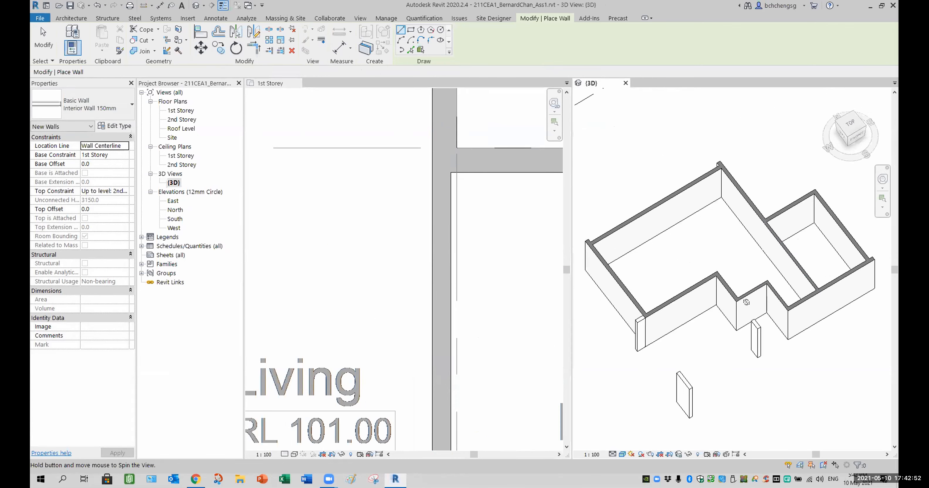
scroll(758, 231, "up", 5)
scroll(750, 252, "down", 3)
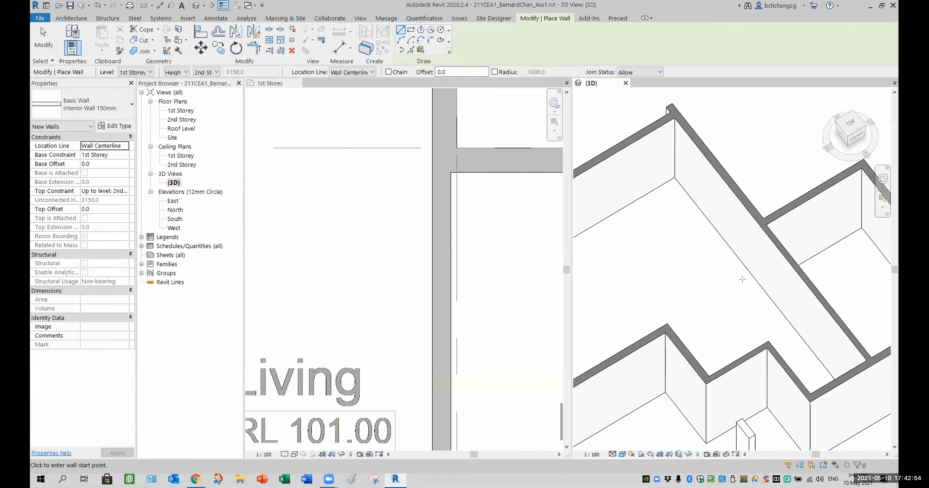
scroll(728, 301, "down", 2)
scroll(377, 180, "down", 3)
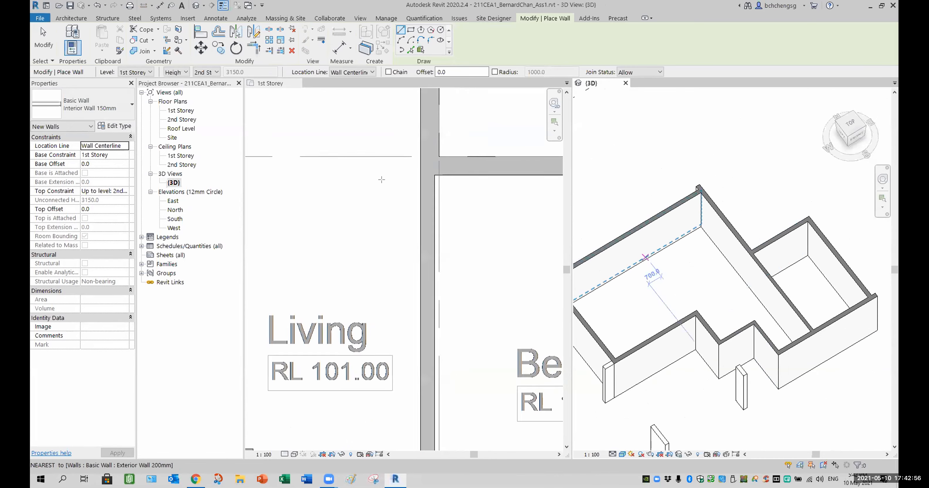
Draw a short Interior Wall 150mm stub about 650 mm long in the Dining area, ending at the exterior wall near window W3
scroll(396, 216, "down", 2)
left_click(414, 233)
scroll(383, 251, "up", 4)
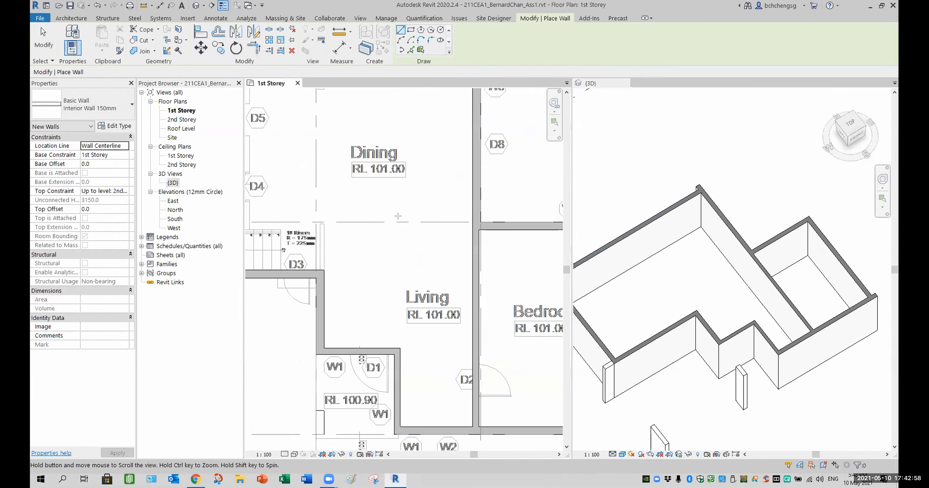
middle_click_drag(382, 252, 410, 329)
scroll(381, 158, "up", 5)
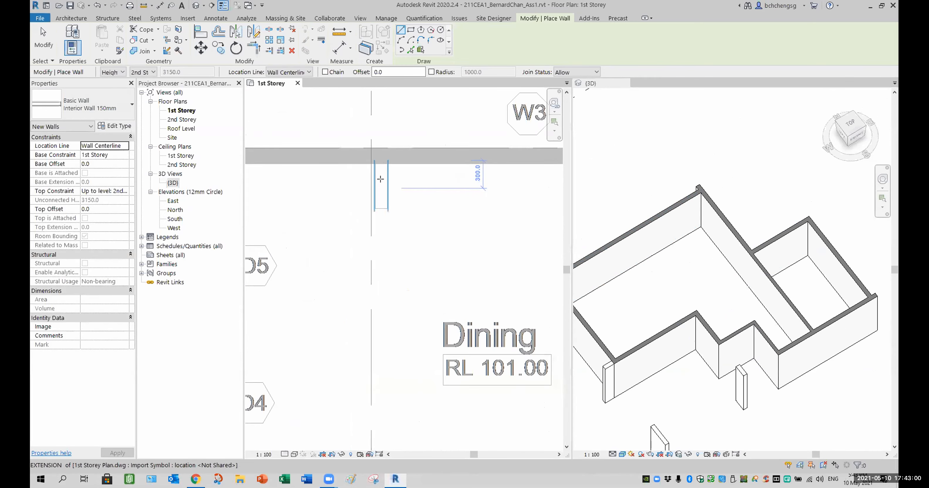
left_click(381, 219)
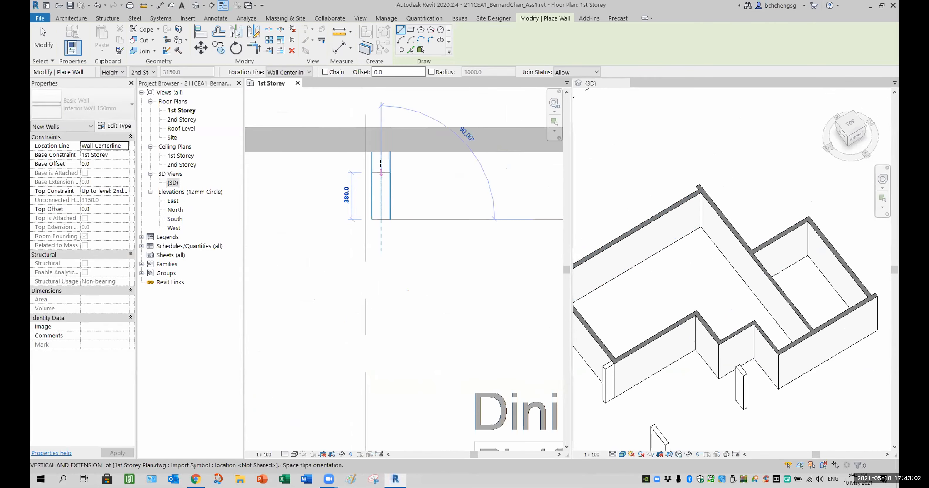
left_click(380, 150)
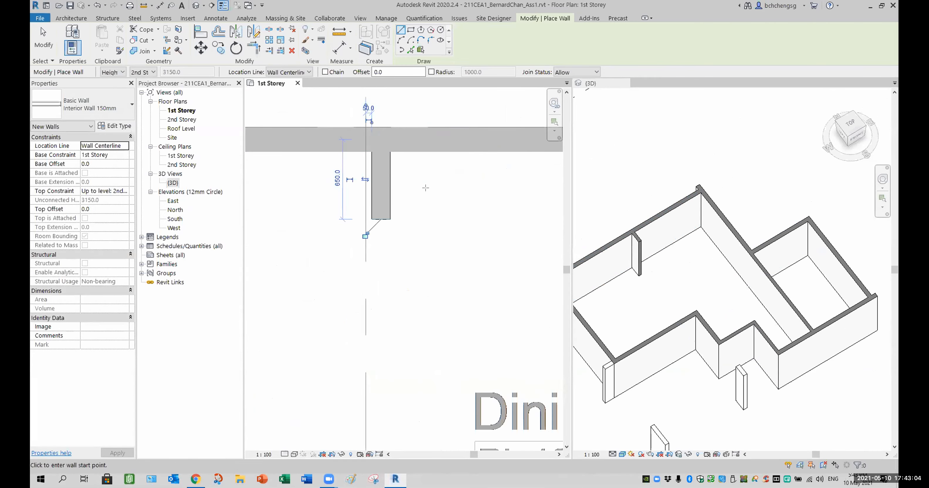
key("Escape")
Draw an Interior Wall 150mm along the Kitchen and WC partition past doors D5 and D4, from the exterior wall to the corner at the staircase
scroll(344, 292, "down", 2)
middle_click_drag(355, 281, 496, 221)
middle_click_drag(436, 292, 468, 245)
left_click(426, 112)
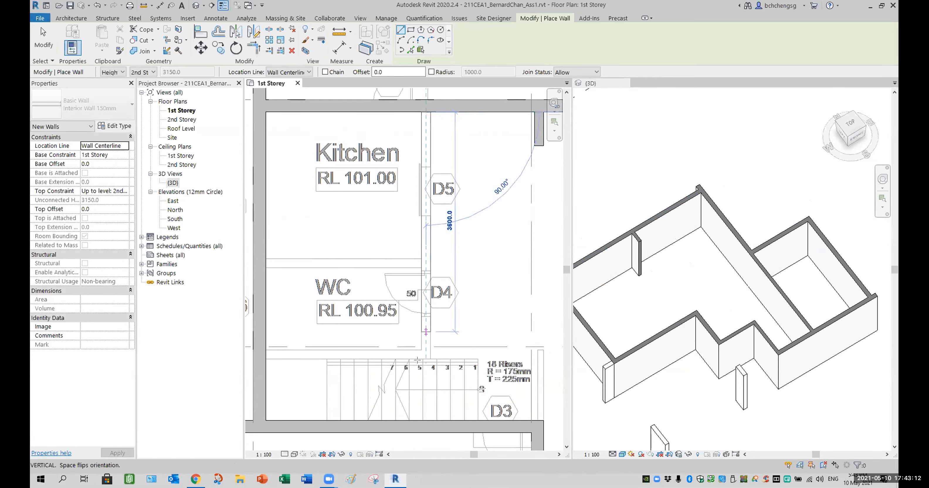
scroll(418, 362, "up", 3)
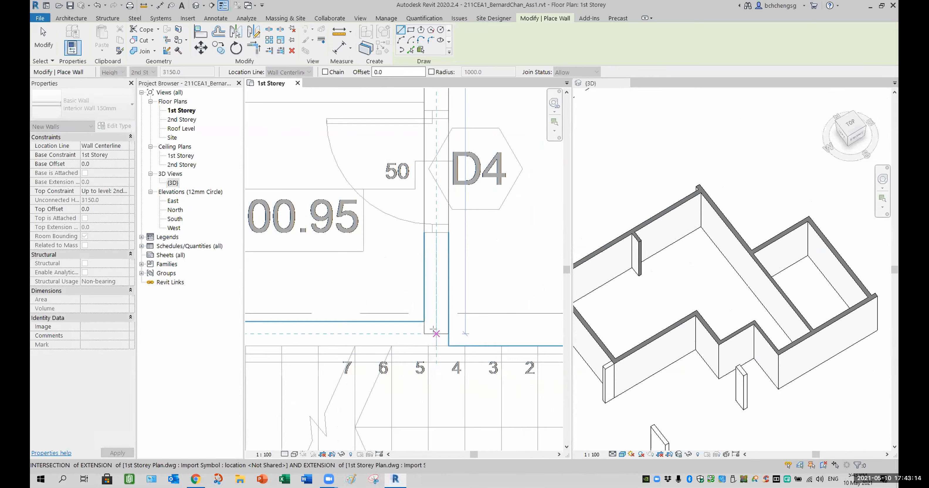
left_click(433, 331)
Draw an Interior Wall 150mm between WC and the staircase, from the exterior wall to the corner below door D4
scroll(375, 330, "down", 3)
middle_click_drag(373, 332, 303, 313)
left_click(301, 328)
scroll(405, 332, "down", 1)
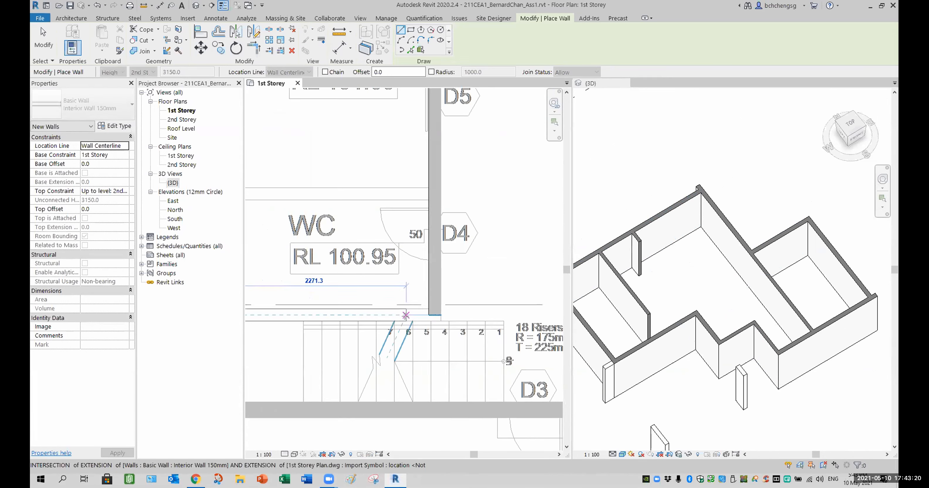
scroll(404, 313, "up", 2)
scroll(407, 315, "up", 1)
left_click(455, 311)
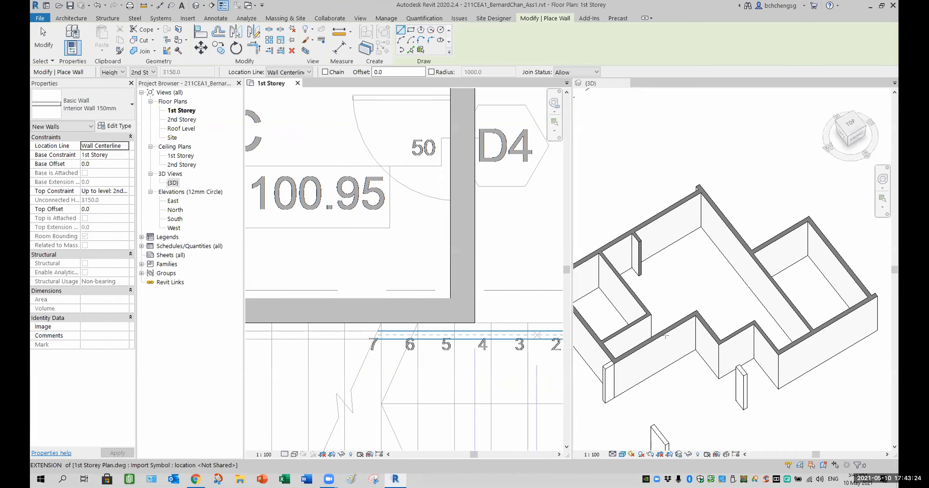
Examine the new Kitchen and WC walls in the 3D view, and return to the Kitchen and WC partition in the floor plan
left_click(663, 393)
middle_click_drag(679, 395, 729, 403)
scroll(364, 184, "down", 2)
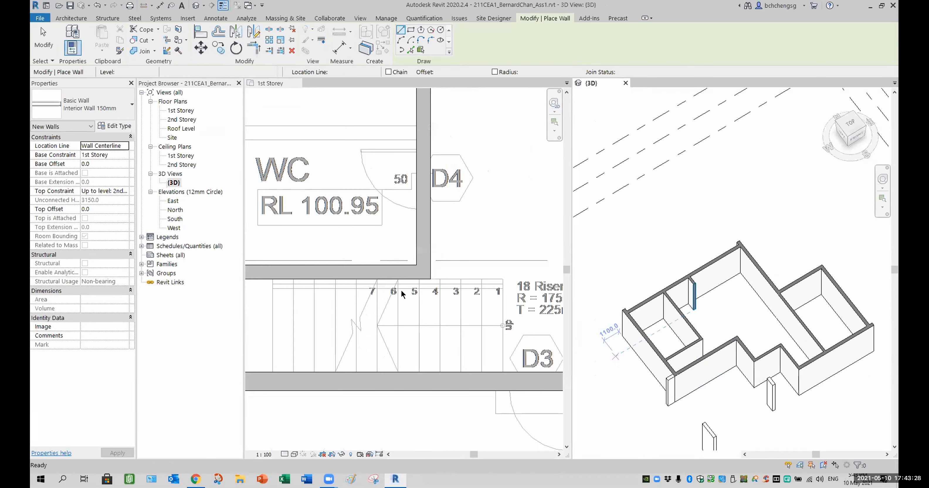
middle_click_drag(364, 179, 443, 303)
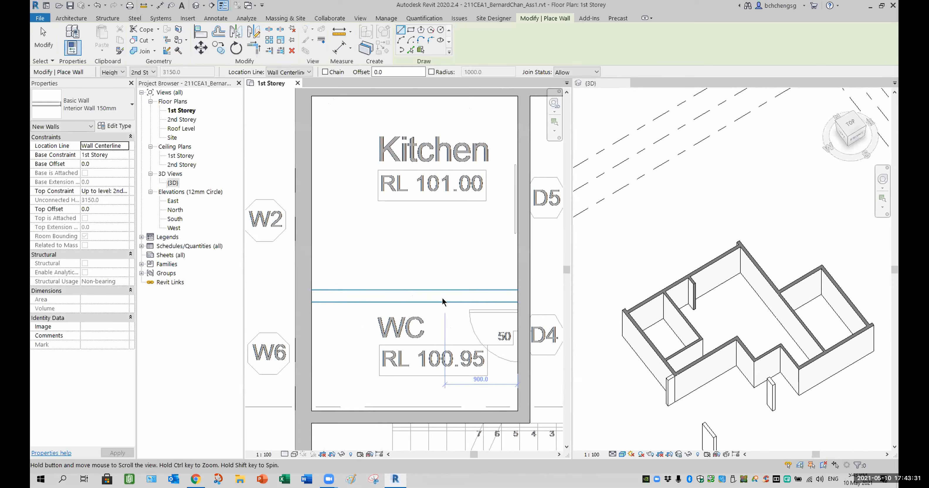
Draw an Interior Wall 150mm between Kitchen and WC, from the exterior wall to the partition with doors D5 and D4
left_click(311, 295)
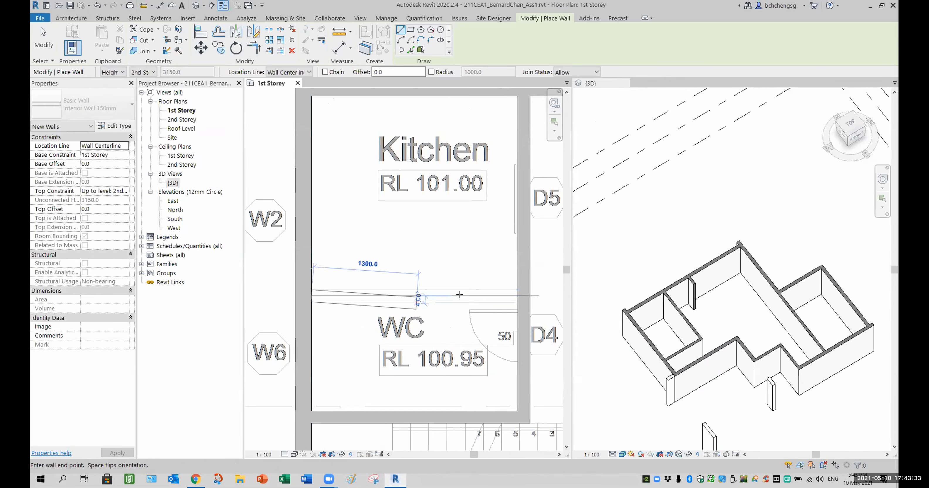
left_click(516, 296)
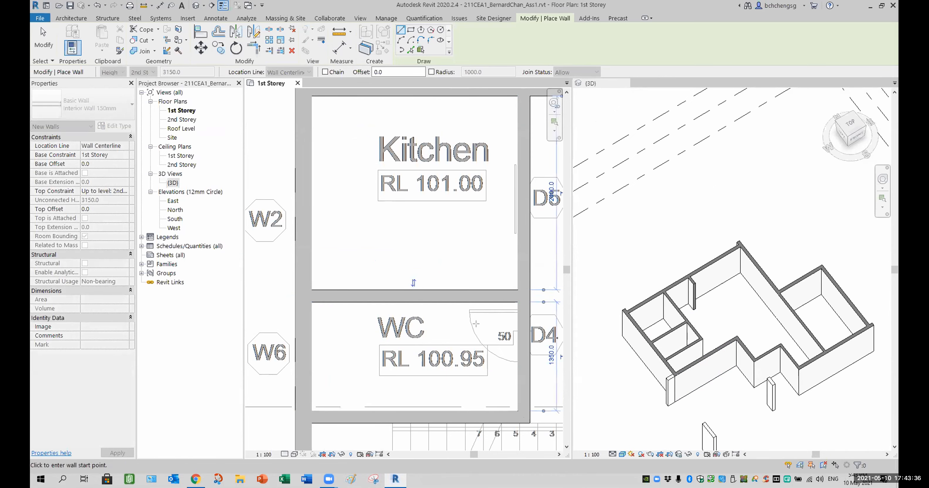
key("Escape")
key("Escape")
Draw an Interior Wall 100mm about 1250 mm long beside the staircase riser note, running down to the exterior wall corner near door D3
scroll(503, 316, "down", 2)
scroll(504, 316, "down", 1)
middle_click_drag(505, 316, 345, 276)
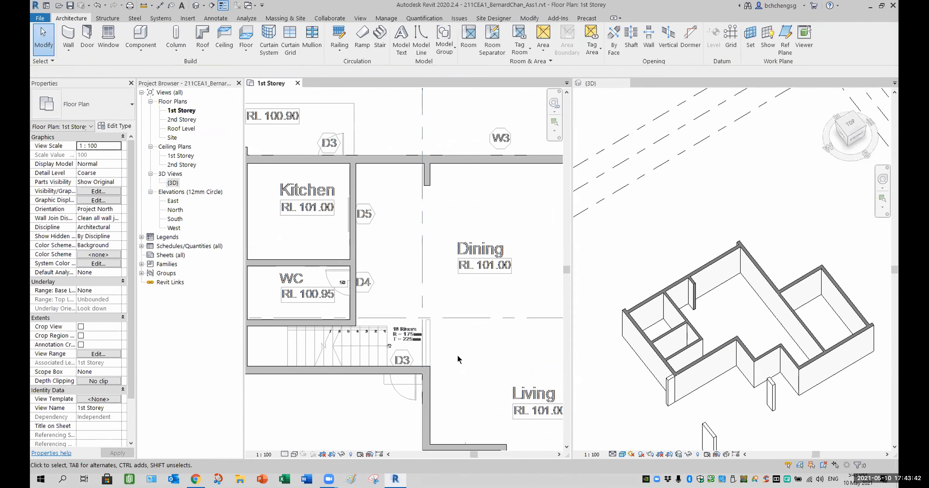
scroll(457, 355, "up", 2)
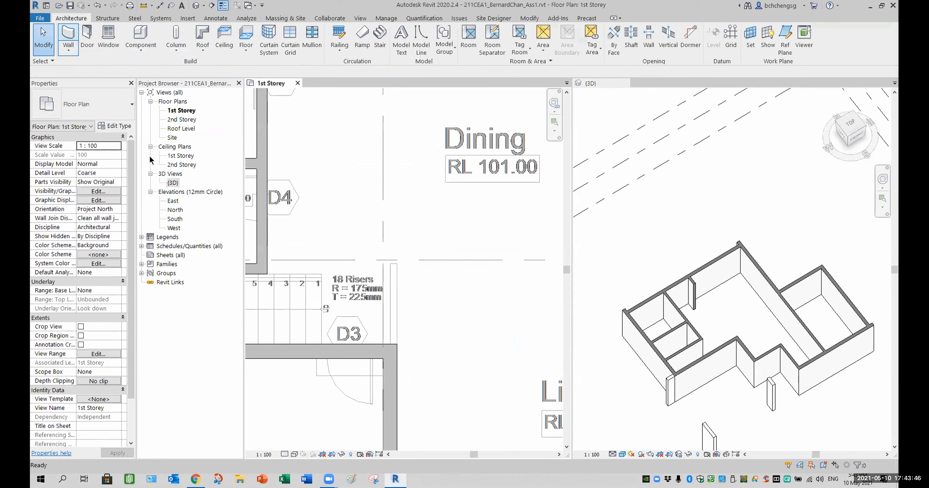
left_click(68, 39)
left_click(119, 108)
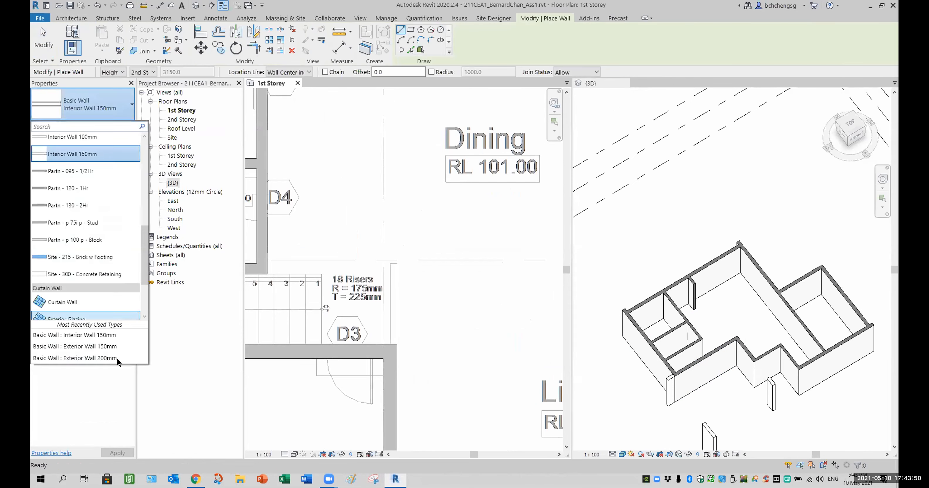
left_click_drag(141, 274, 143, 252)
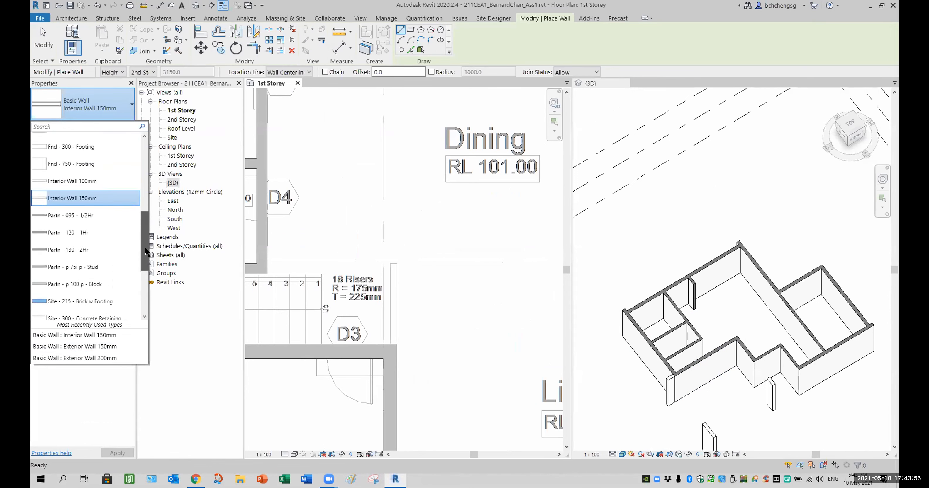
left_click(75, 182)
scroll(418, 338, "up", 3)
left_click(359, 338)
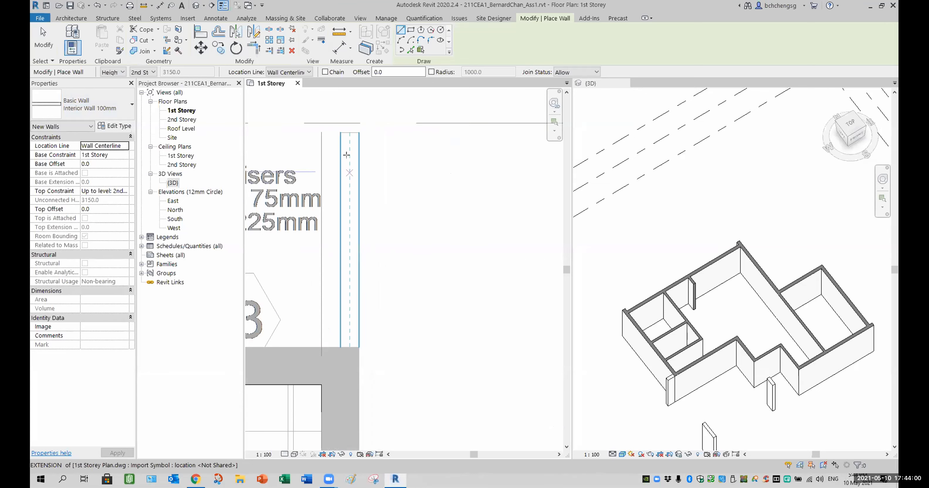
left_click(349, 135)
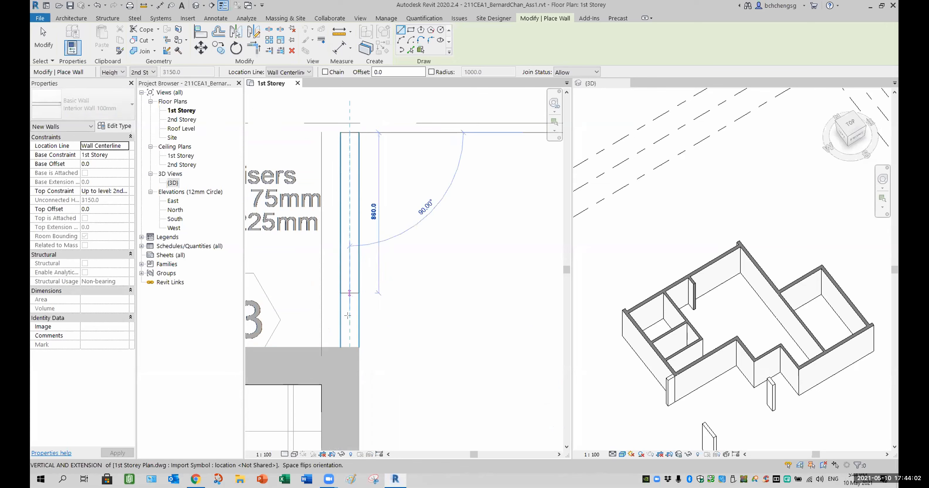
left_click(349, 346)
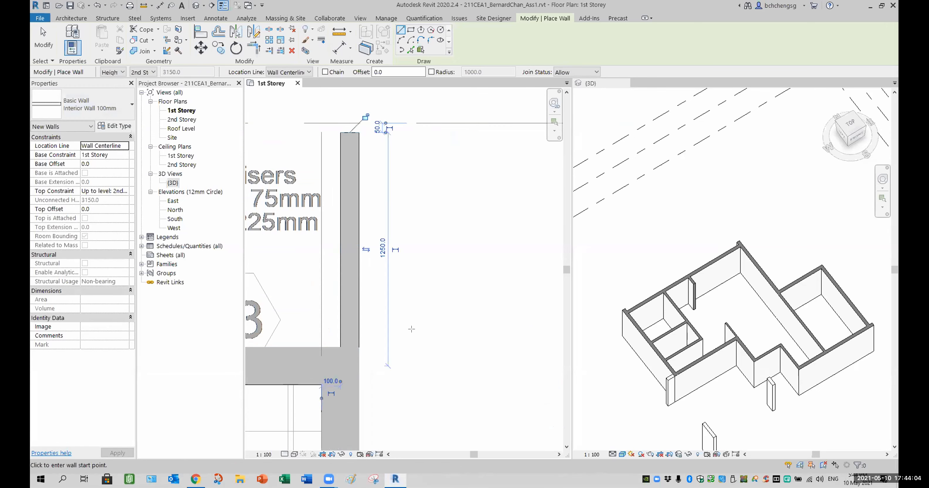
key("Escape")
key("Escape")
Examine the new 100 mm staircase wall and the surrounding rooms from several angles in the 3D view
left_click(689, 387)
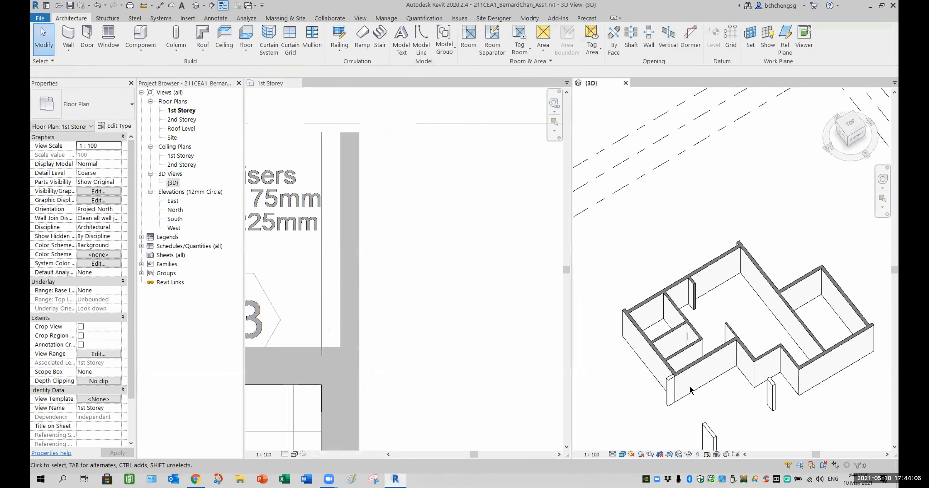
scroll(688, 386, "down", 2)
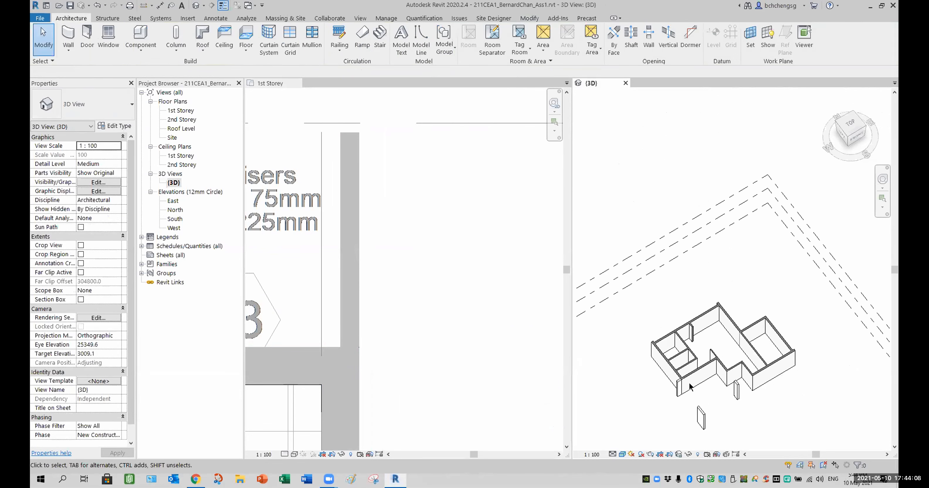
middle_click_drag(692, 389, 770, 375, "shift")
scroll(722, 439, "up", 3)
scroll(770, 376, "down", 3)
middle_click_drag(723, 354, 717, 387, "shift")
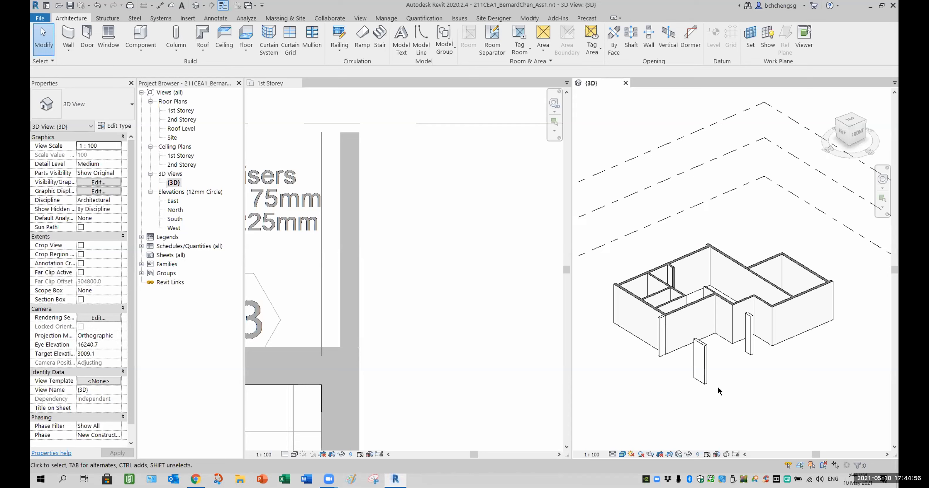
Select all six interior walls in the floor plan: Bedroom 1, staircase, Dining stub, and the Kitchen and WC partitions
left_click(422, 297)
scroll(424, 296, "down", 5)
scroll(449, 306, "down", 6)
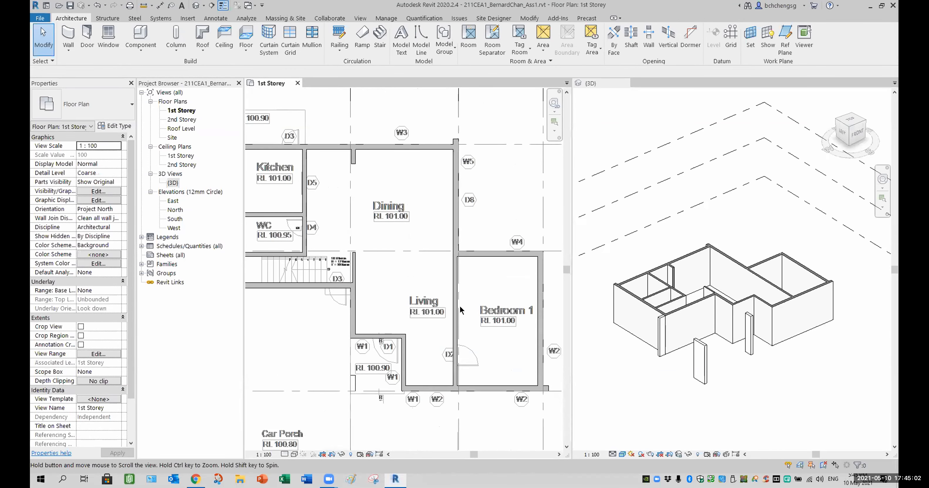
scroll(400, 292, "up", 2)
left_click(465, 310)
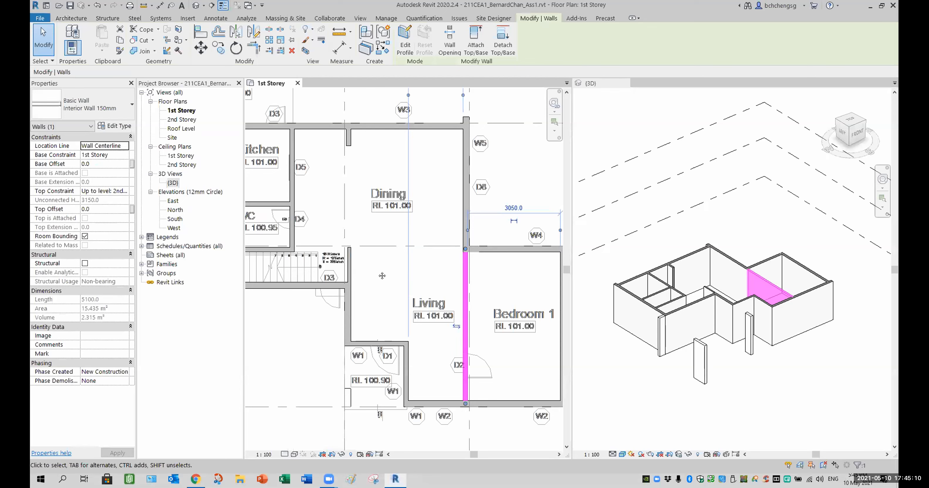
scroll(372, 274, "down", 3)
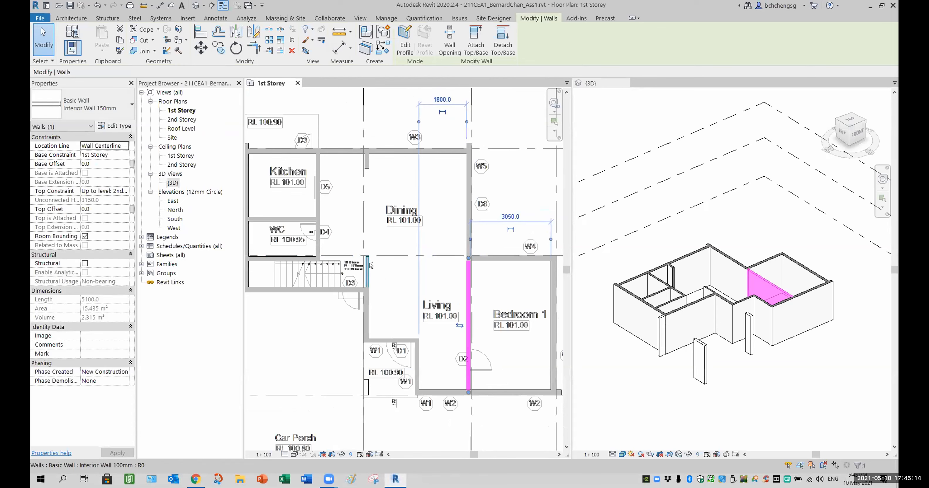
left_click(367, 267, "ctrl")
left_click(366, 161, "ctrl")
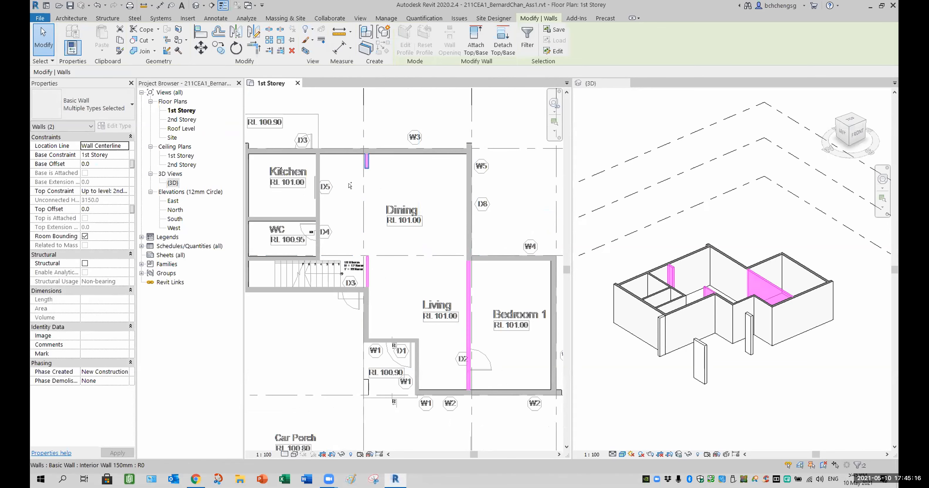
left_click(317, 173, "ctrl")
left_click(283, 219, "ctrl")
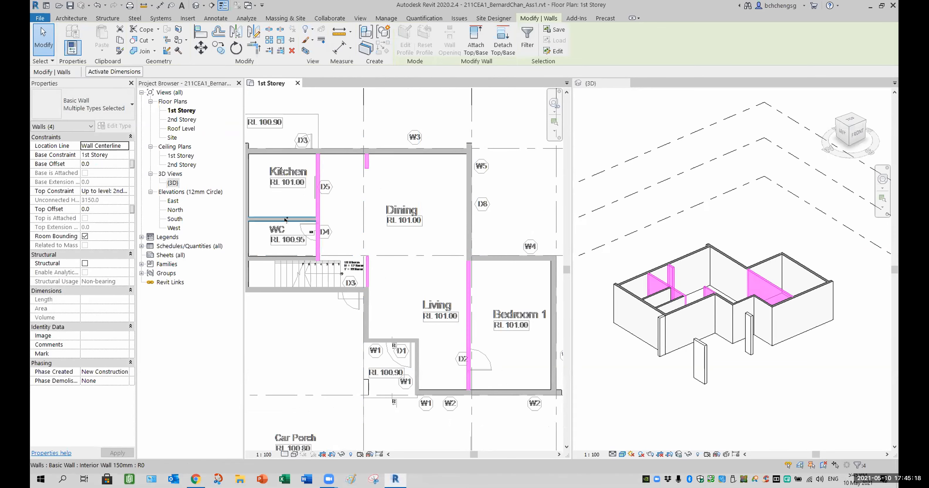
left_click(284, 254, "ctrl")
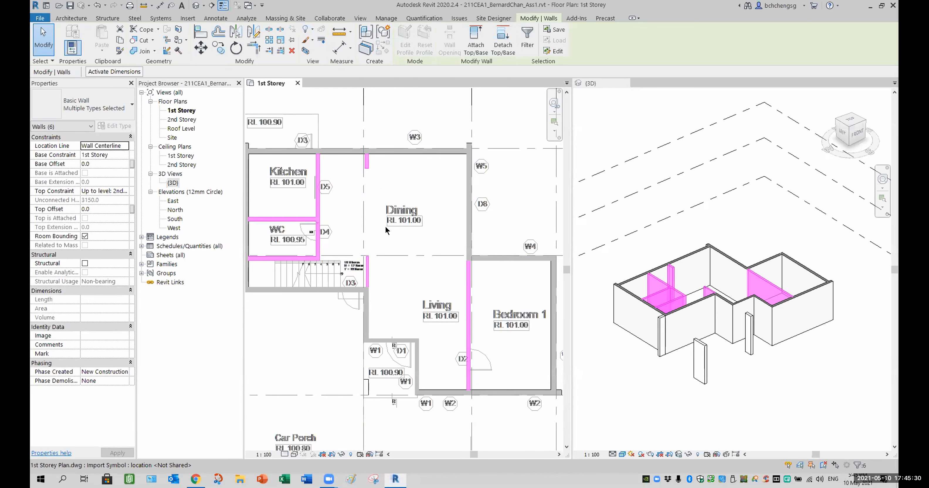
Check the selected walls in the 3D view in Wireframe, restore an opaque visual style, and clear the selection
left_click(621, 455)
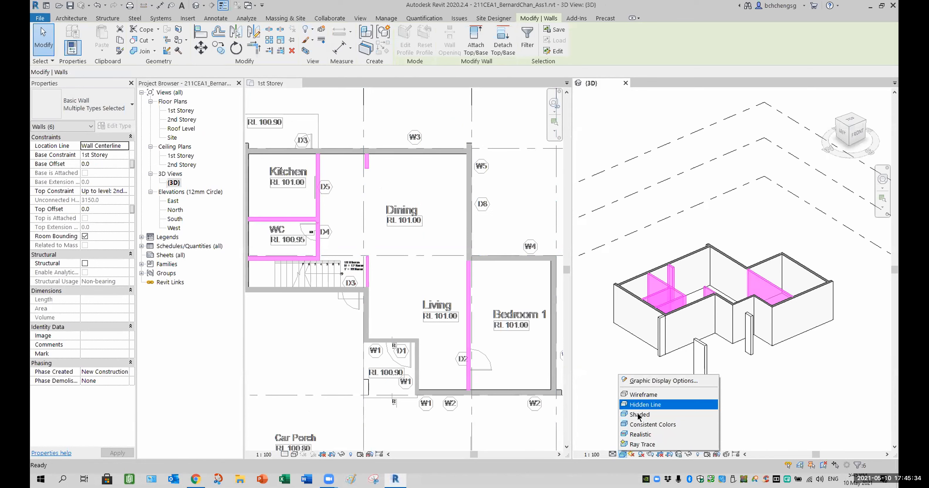
left_click(643, 394)
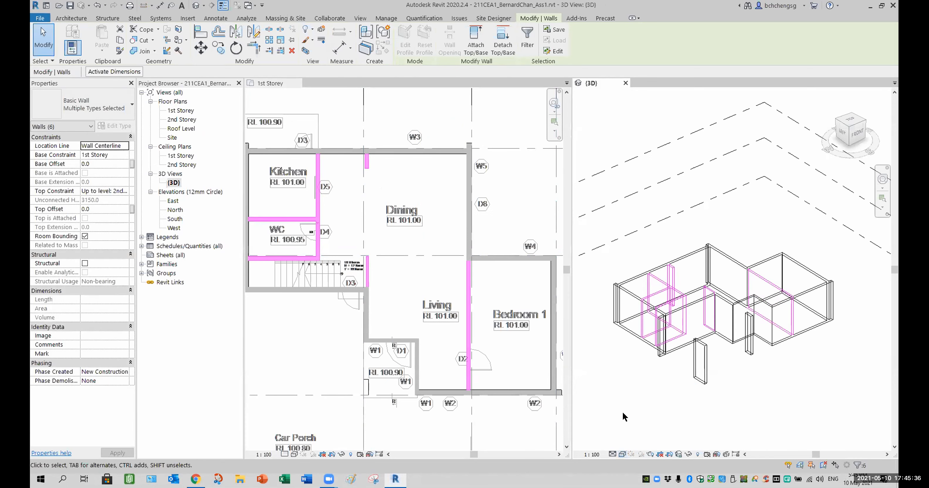
left_click(621, 455)
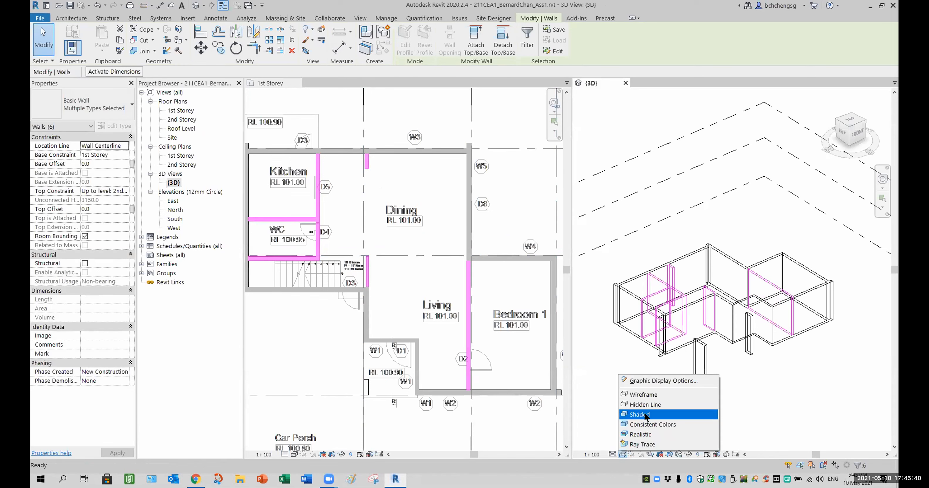
left_click(649, 424)
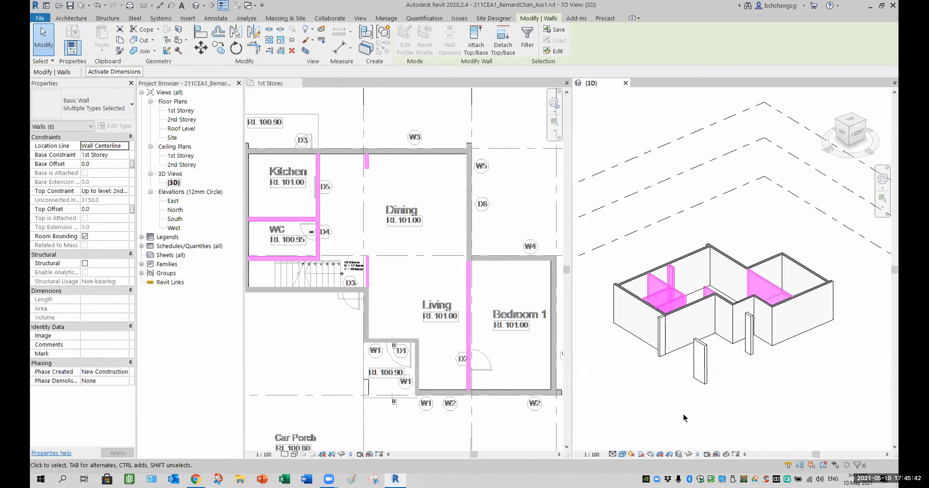
left_click(683, 414)
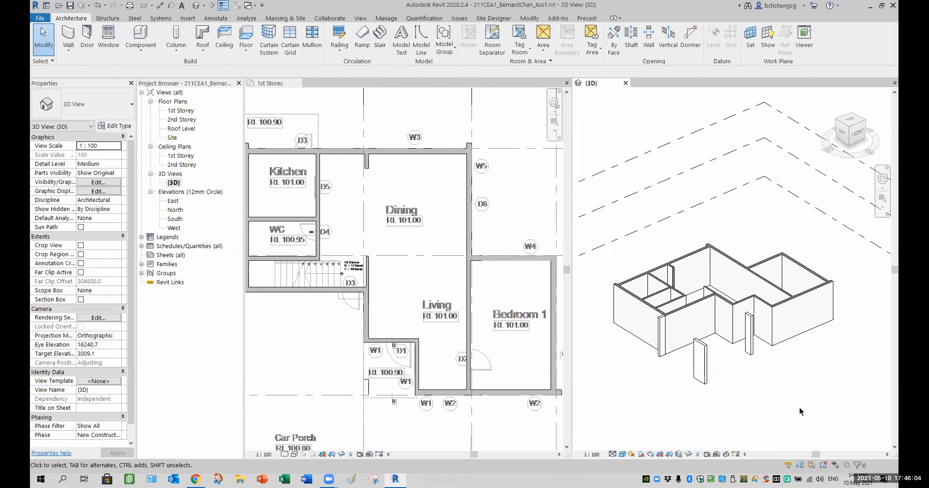
Inspect the completed first-storey walls in the 3D view from the right, from below and from the front
middle_click_drag(813, 360, 747, 384, "shift")
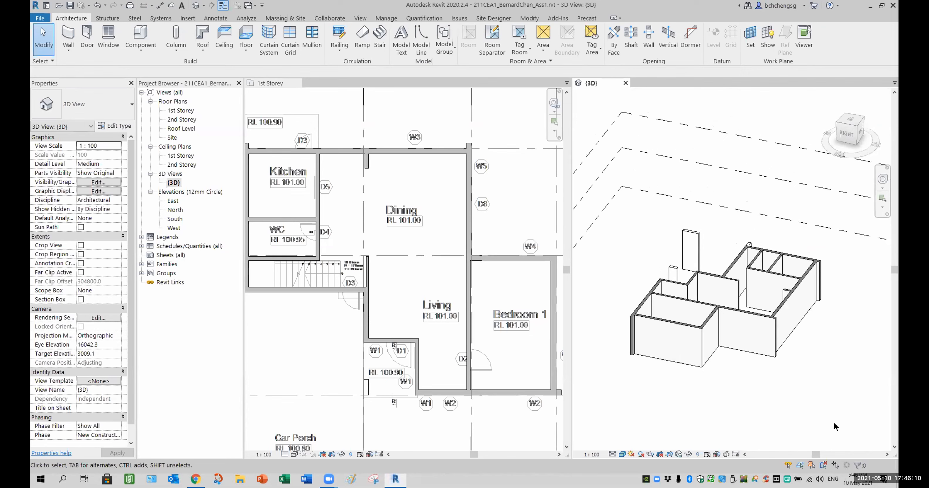
mouse_move(696, 387)
middle_mouse_down("shift")
mouse_move(688, 390)
mouse_move(698, 351)
mouse_move(712, 394)
middle_mouse_up("shift")
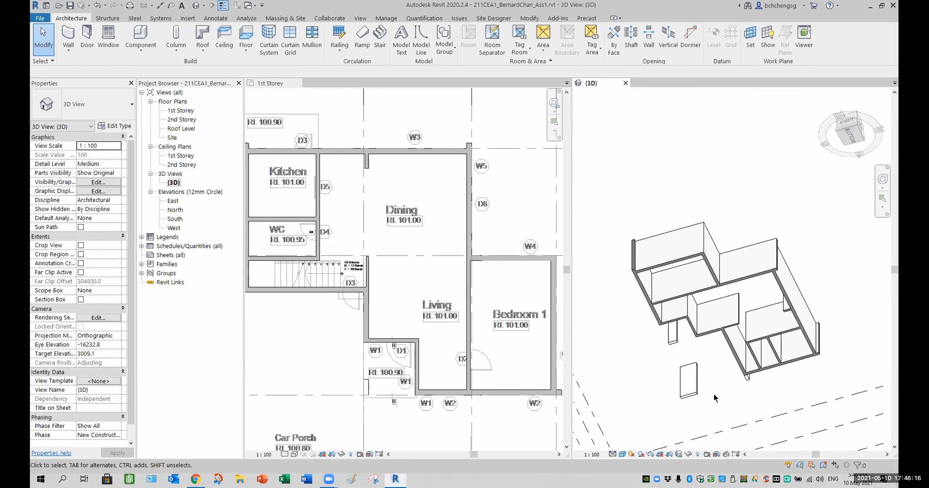
middle_click_drag(674, 335, 769, 377, "shift")
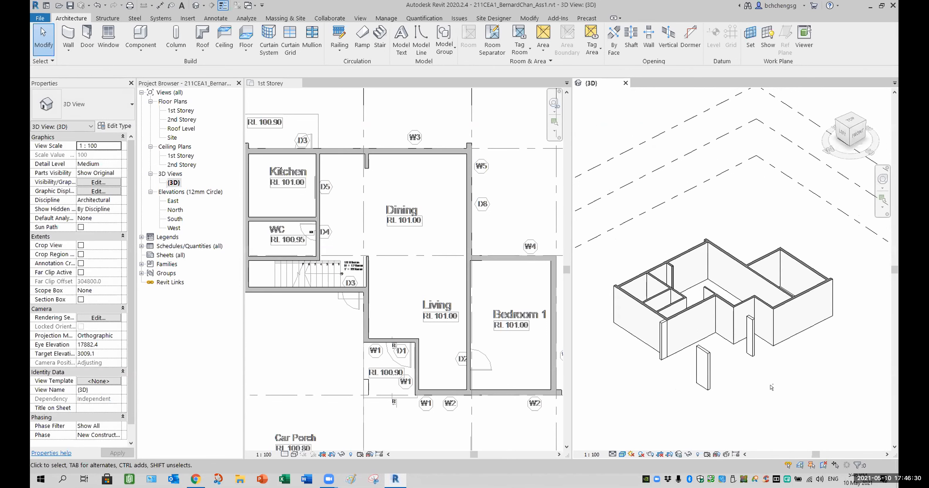
mouse_move(768, 379)
middle_mouse_down("shift")
mouse_move(745, 377)
mouse_move(761, 367)
mouse_move(775, 377)
mouse_move(766, 372)
middle_mouse_up("shift")
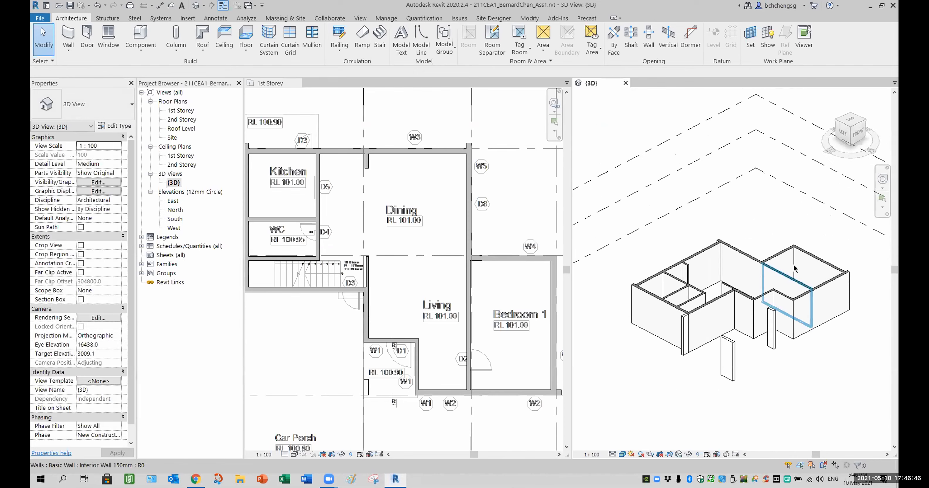
mouse_move(848, 154)
left_mouse_down()
mouse_move(841, 149)
mouse_move(845, 156)
left_mouse_up()
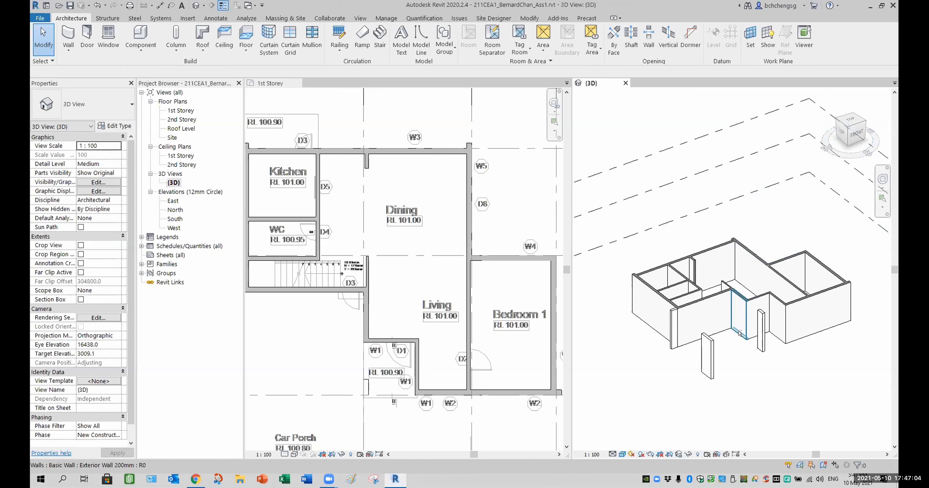
middle_click_drag(732, 346, 749, 331, "shift")
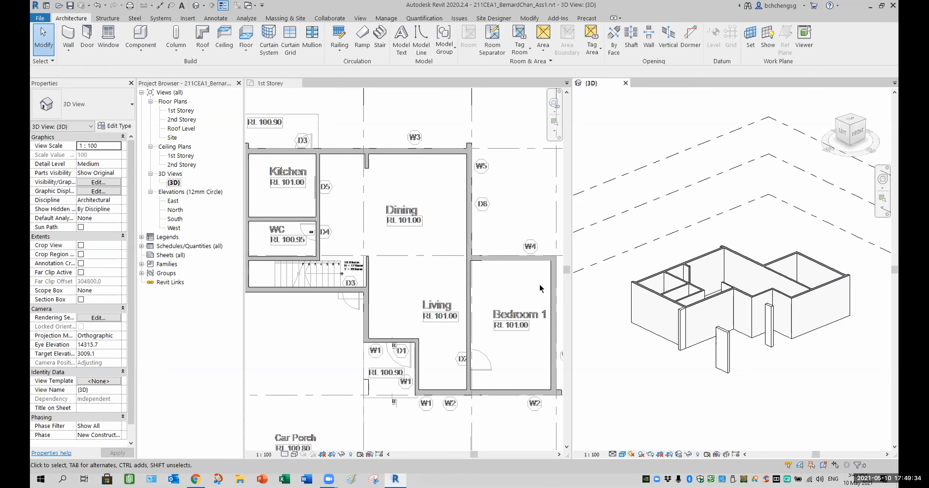
Switch to the Chrome browser and log back in to BE Knowledge Hub after the session timeout
left_click(195, 479)
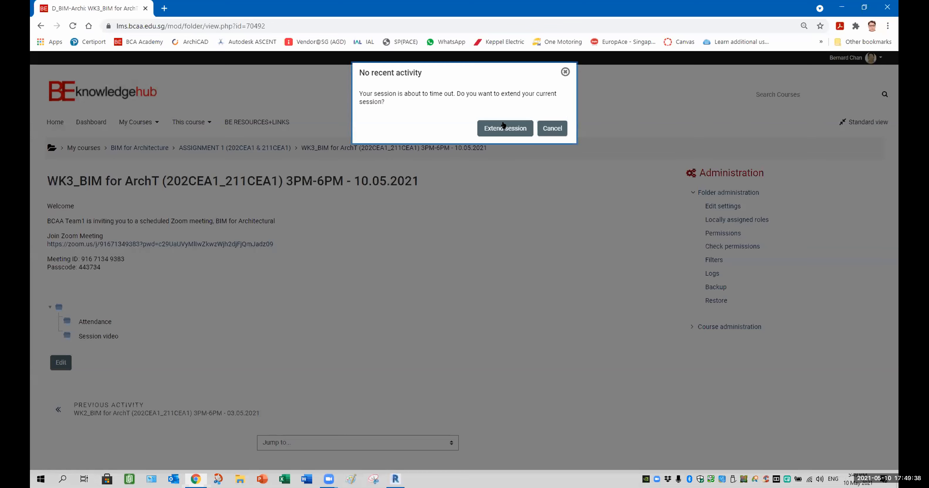
left_click(514, 127)
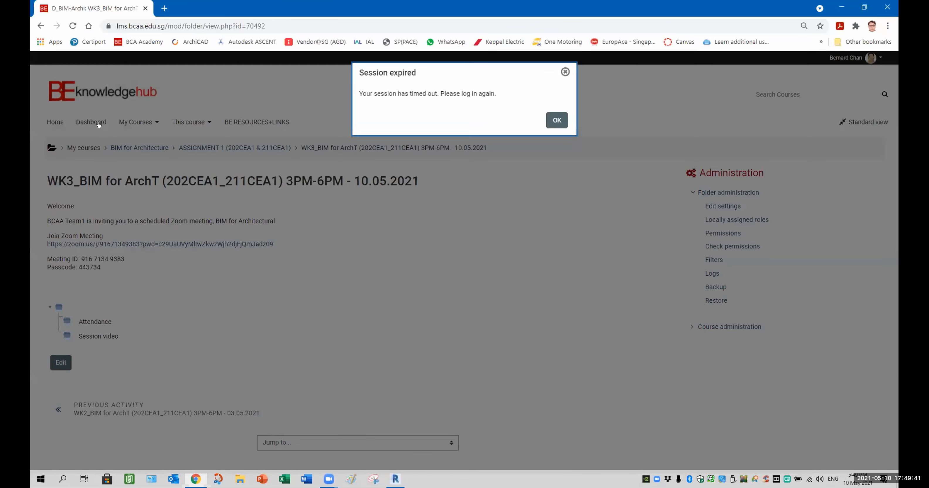
left_click(98, 122)
left_click(104, 120)
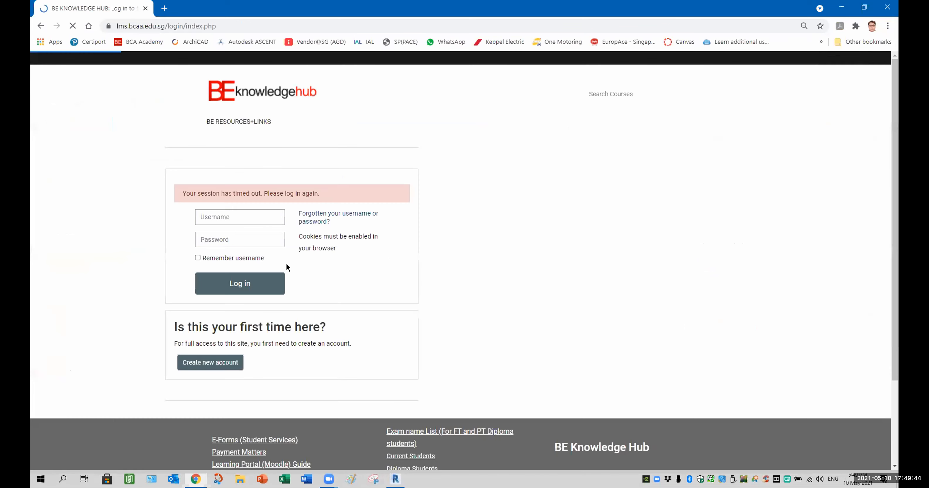
left_click(236, 282)
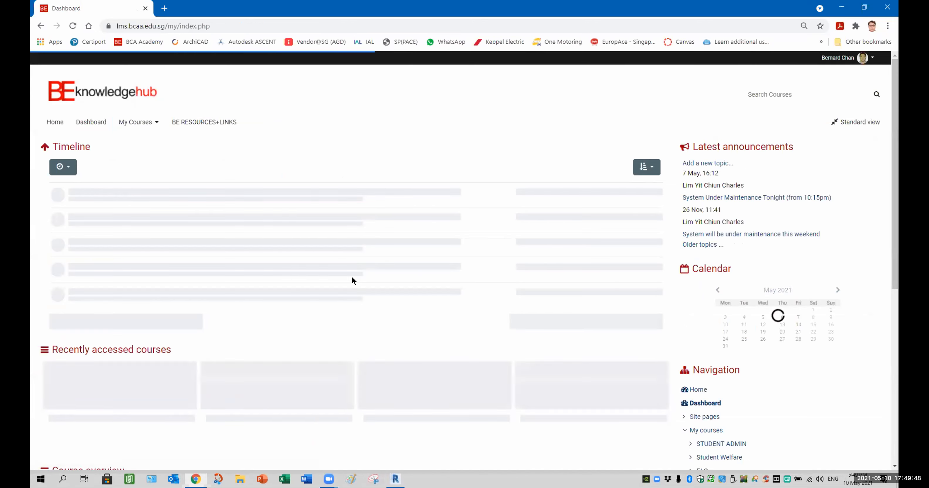
Find the BIM for Architecture course in the dashboard's course overview and open it
scroll(149, 269, "down", 3)
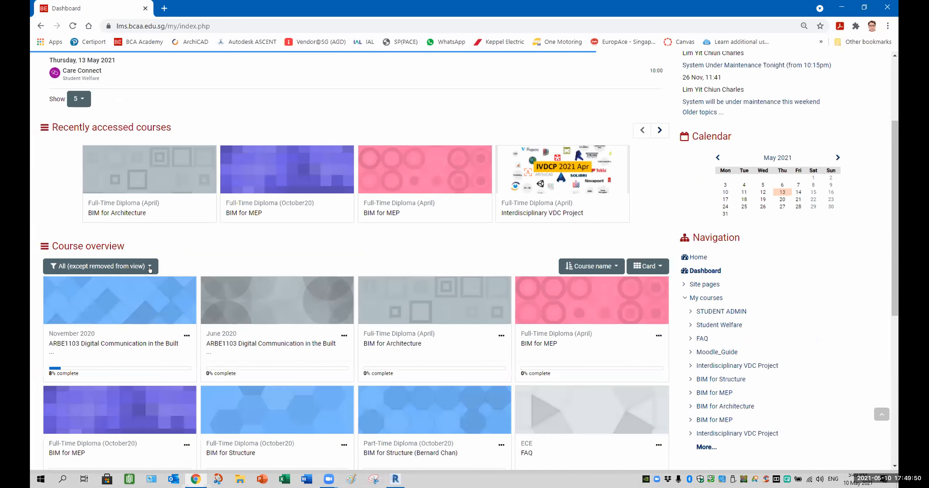
scroll(277, 264, "down", 6)
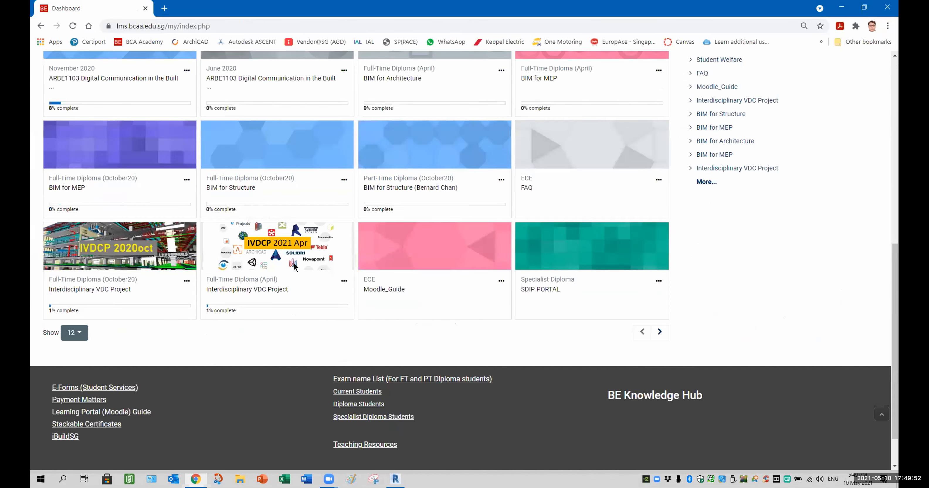
scroll(311, 275, "down", 1)
scroll(232, 241, "up", 10)
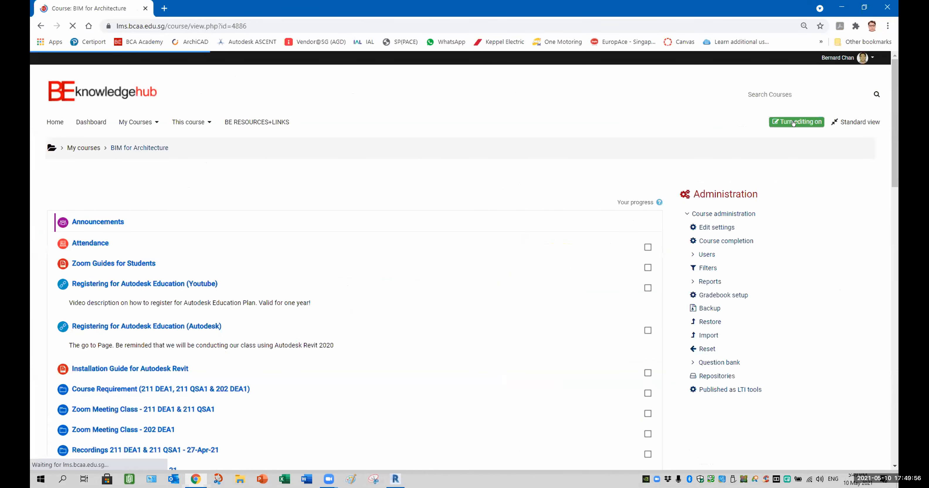
Review the Assignment 1 (202CEA1 & 211CEA1) section and turn on editing for the course
scroll(583, 241, "down", 9)
scroll(546, 271, "down", 9)
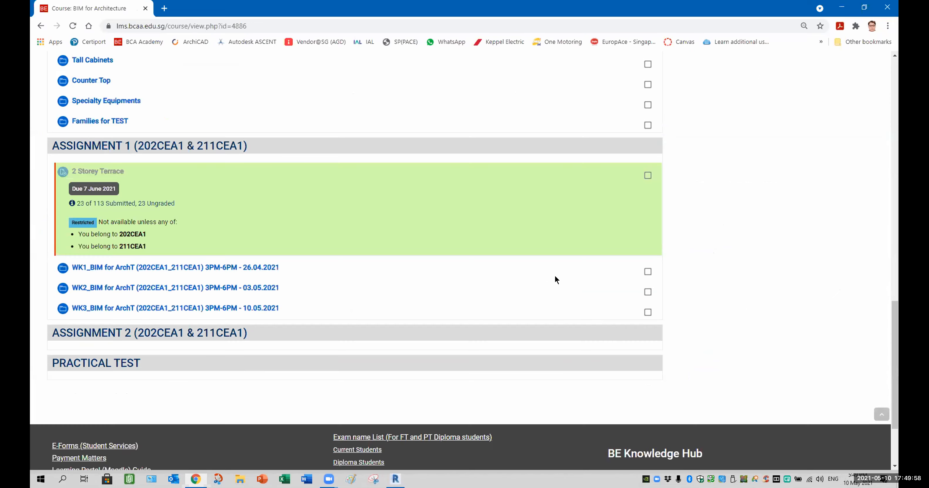
scroll(551, 277, "up", 12)
scroll(542, 290, "up", 7)
left_click(796, 121)
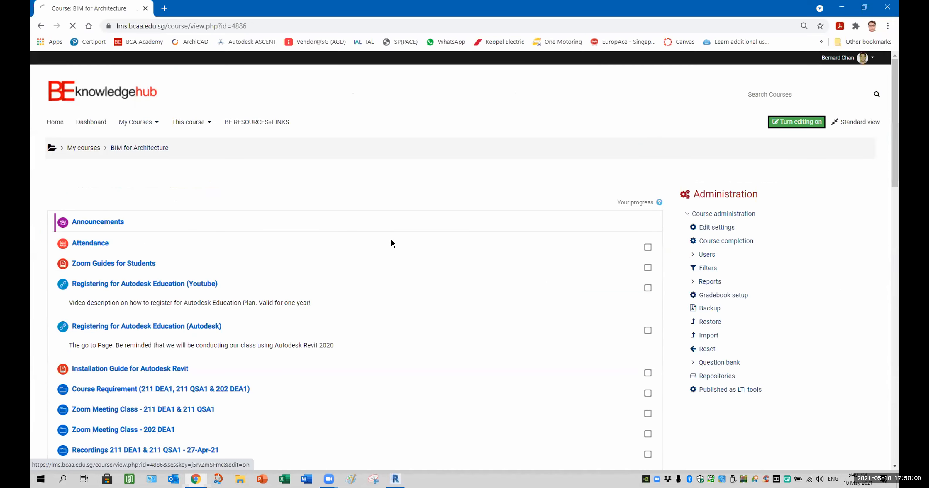
Open the settings of the 2 Storey Terrace assignment in the Assignment 1 section for editing
scroll(391, 239, "down", 20)
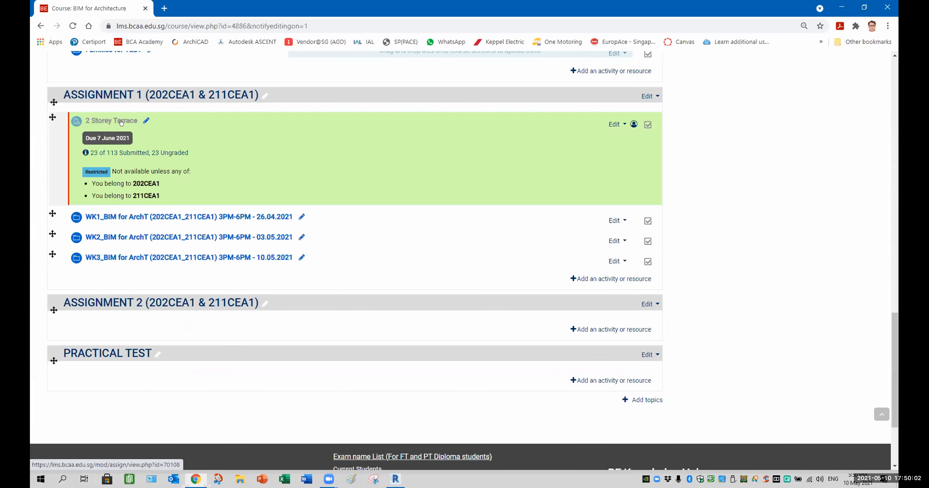
left_click(616, 124)
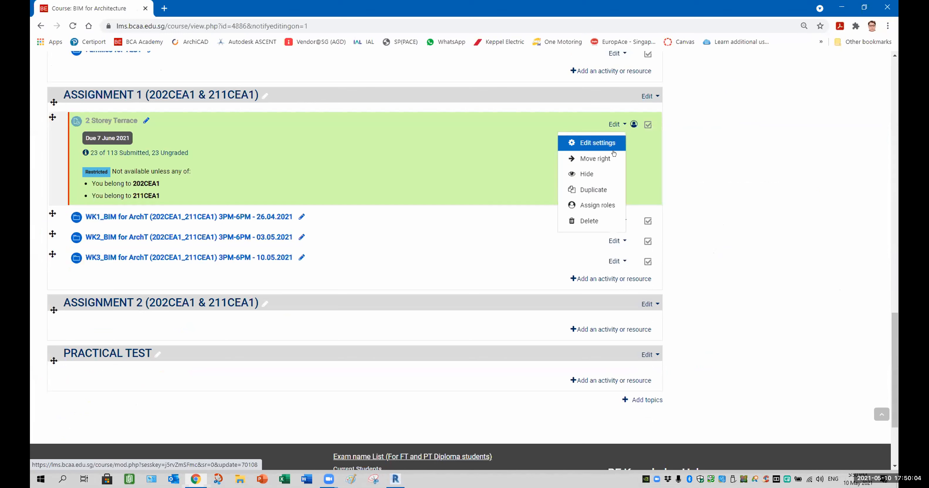
key("Return")
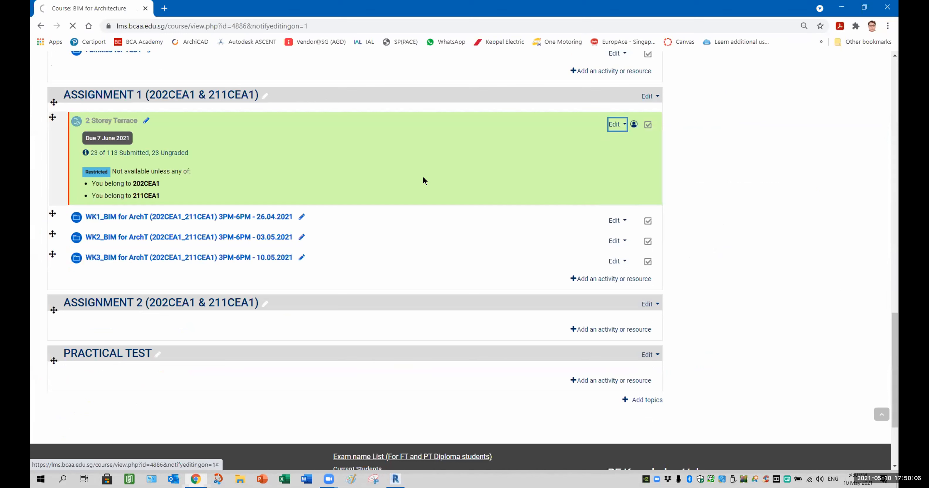
Check the assignment's availability dates and the available options for the maximum number of uploaded files
scroll(428, 298, "down", 10)
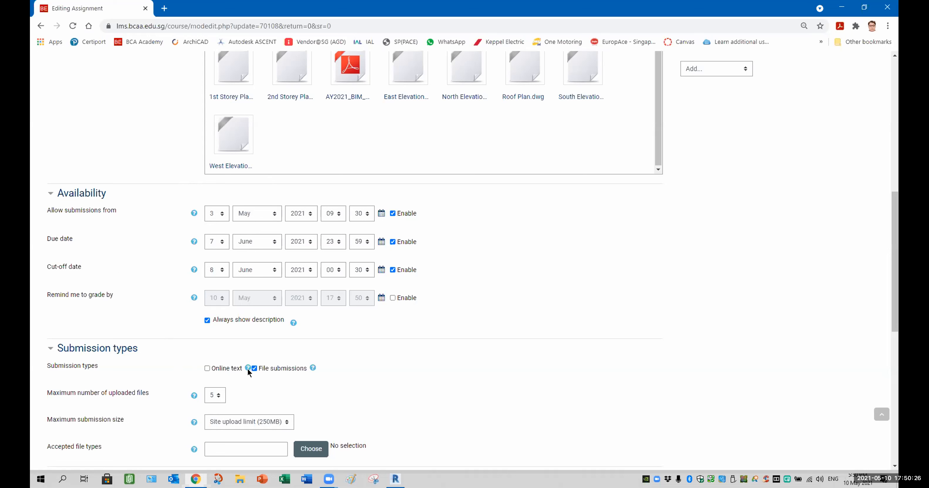
left_click(215, 395)
left_click(215, 394)
scroll(473, 338, "down", 3)
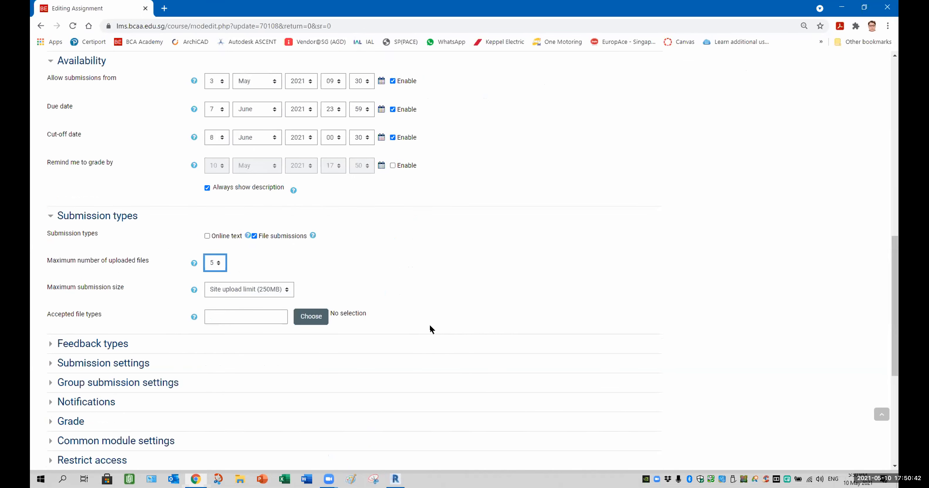
left_click(220, 269)
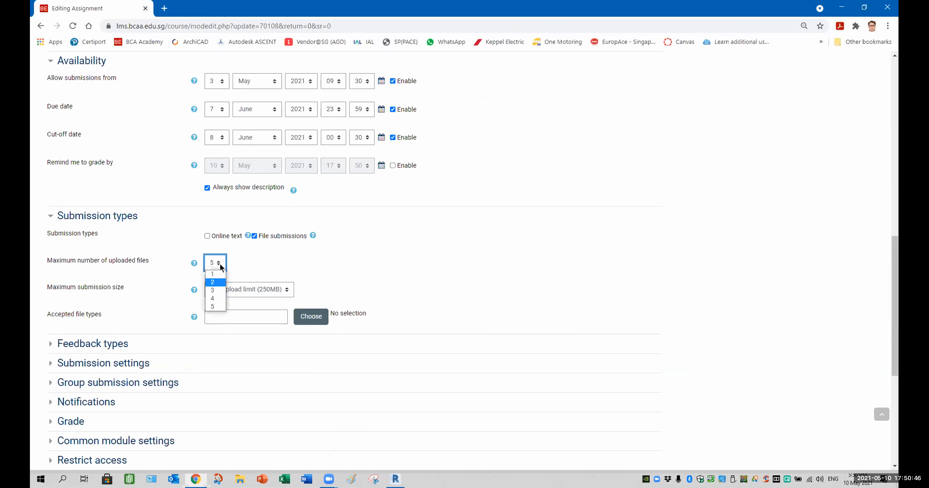
left_click(223, 94)
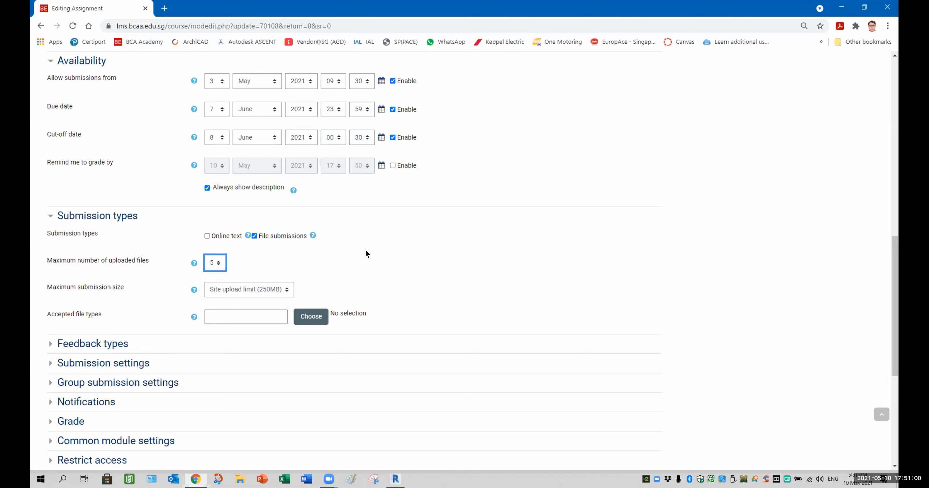
Review the assignment's description, file naming instructions and attached additional files
scroll(432, 286, "up", 3)
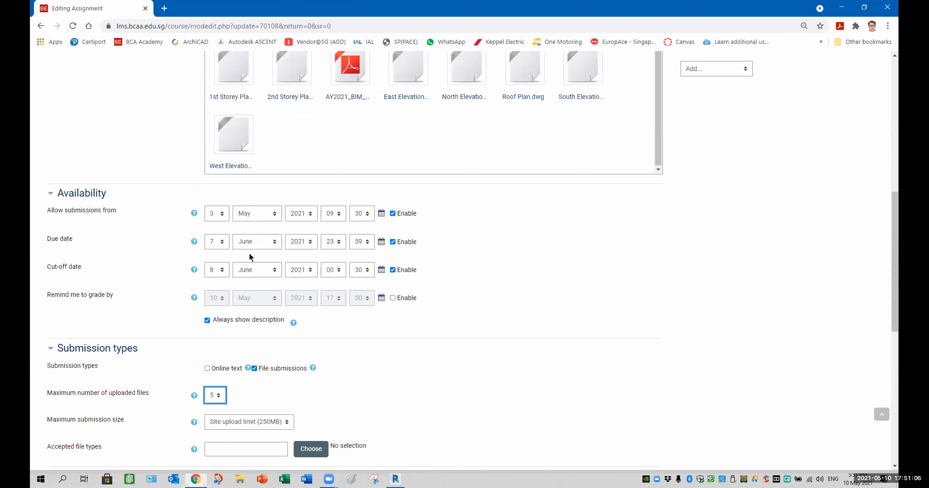
scroll(526, 340, "up", 6)
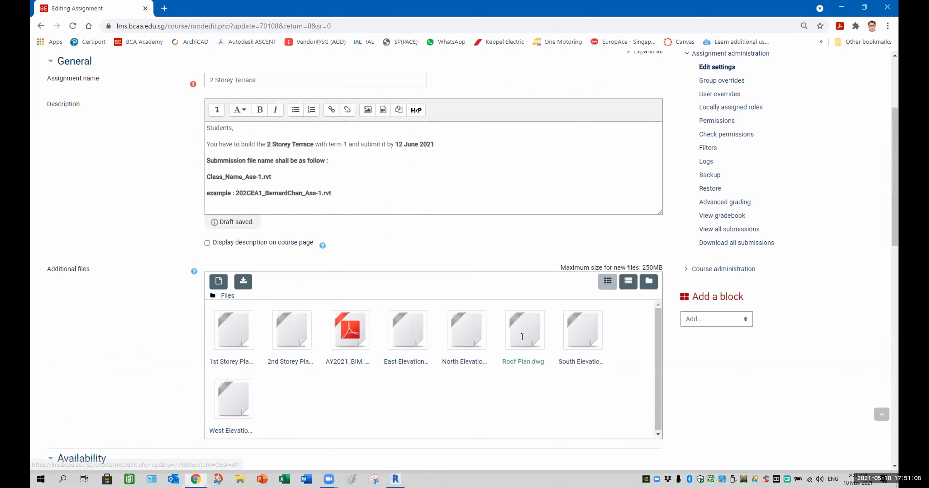
scroll(511, 332, "up", 1)
scroll(510, 329, "down", 3)
scroll(506, 327, "up", 3)
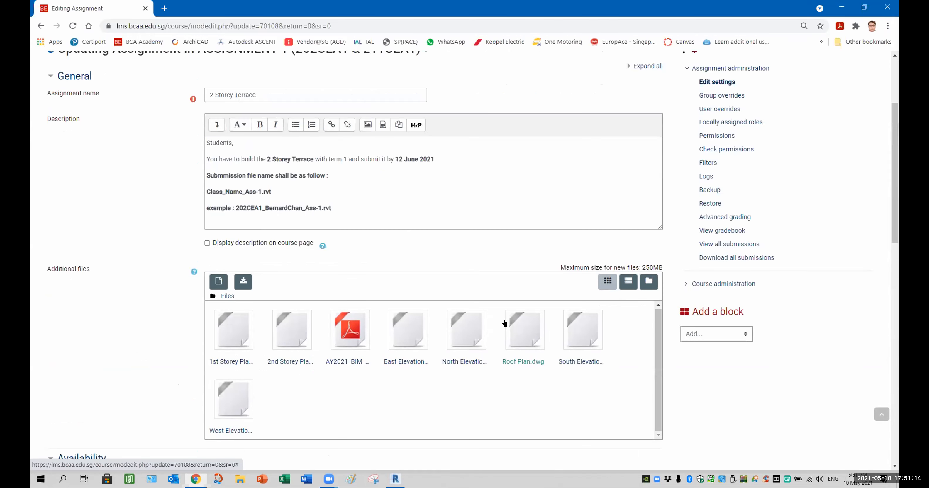
Save the 2 Storey Terrace assignment settings and return to the course page
scroll(553, 313, "down", 10)
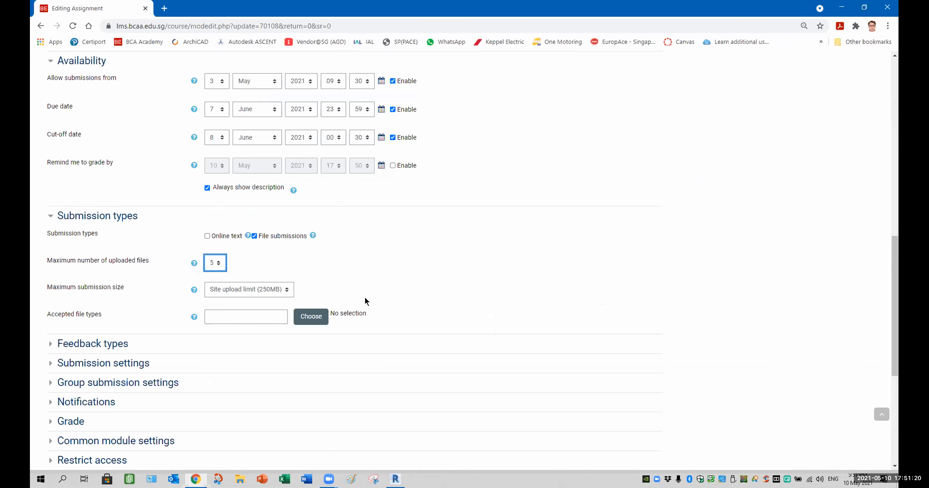
scroll(351, 380, "down", 3)
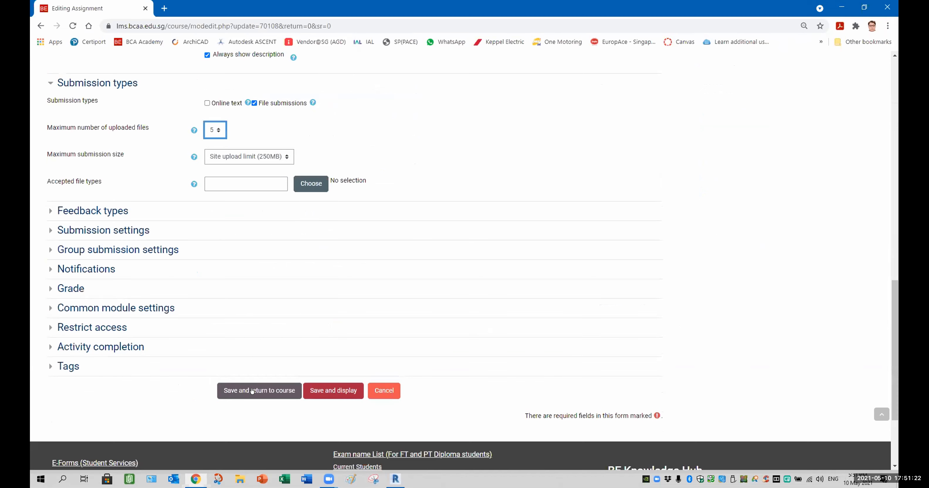
key("Return")
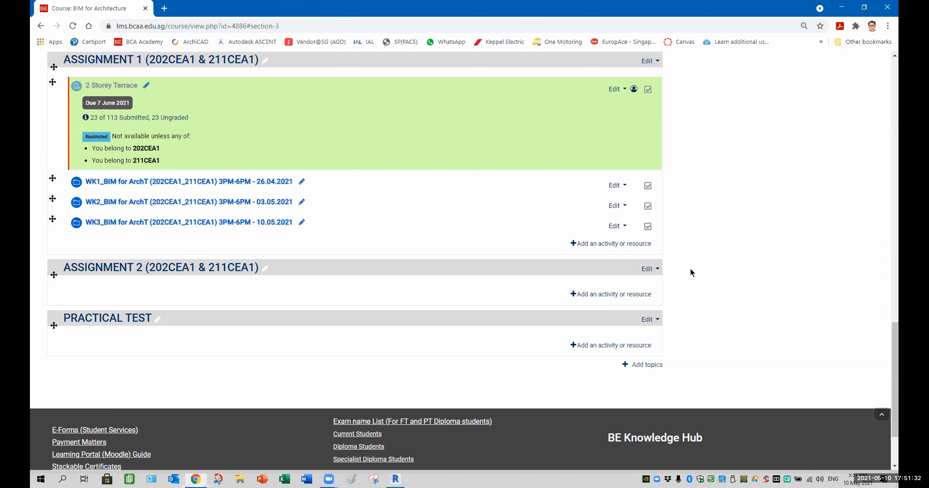
scroll(631, 240, "up", 10)
scroll(530, 213, "up", 8)
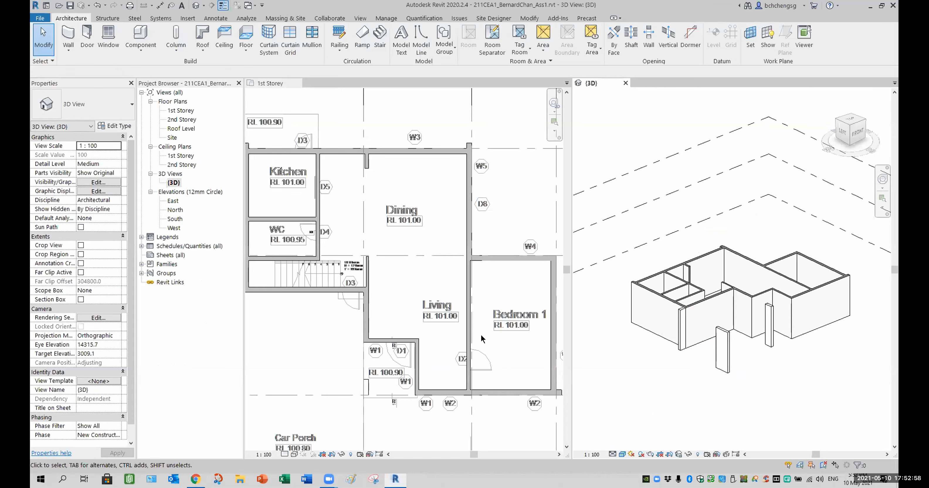
Switch to Revit and combine the tiled views into tabs with the 1st Storey floor plan in front
middle_click_drag(407, 317, 413, 323)
scroll(395, 309, "down", 1)
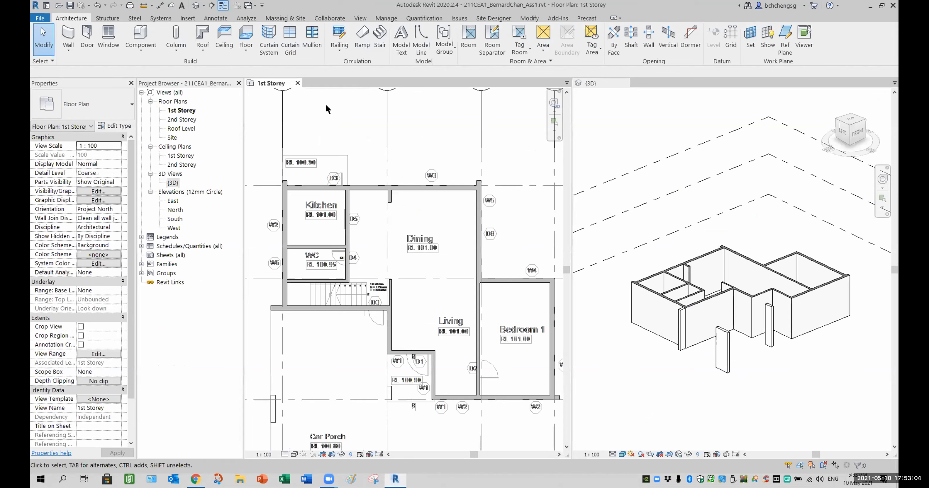
key("t")
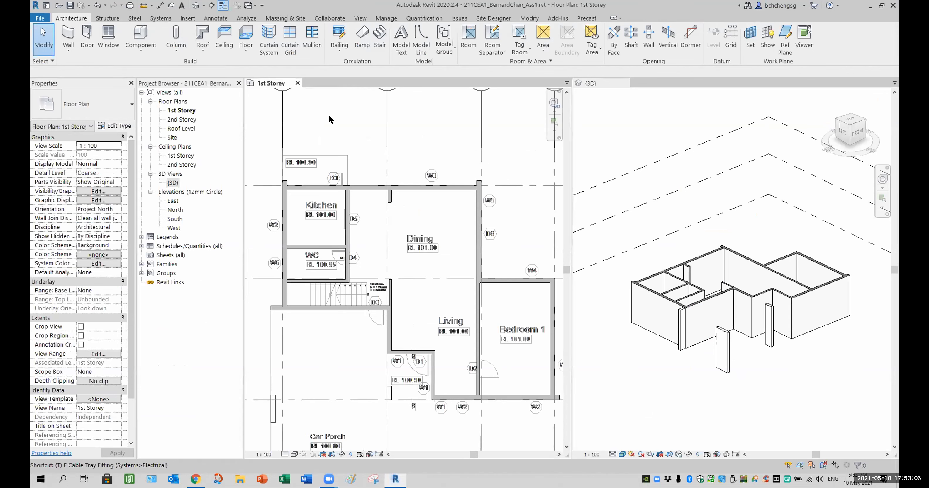
key("w")
scroll(429, 291, "up", 4)
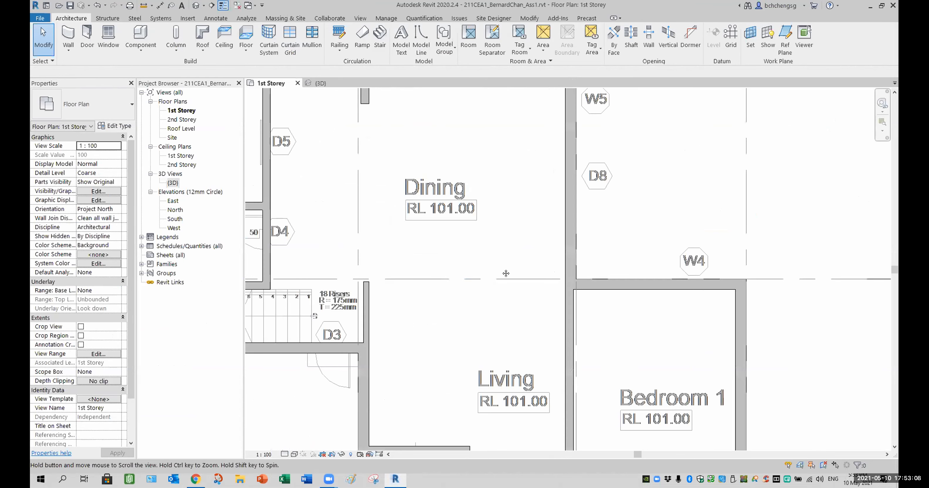
scroll(512, 269, "down", 2)
middle_click_drag(535, 281, 542, 280)
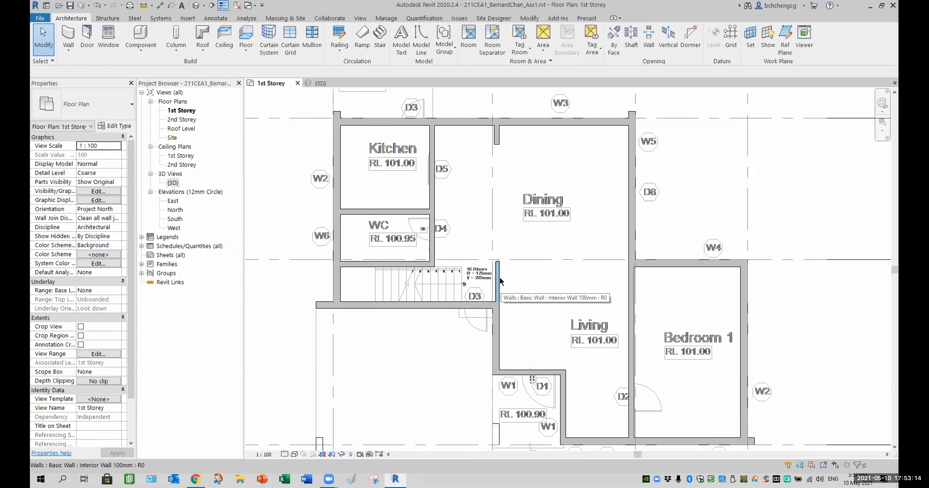
Select the Bedroom 1, Dining stub, Kitchen and WC interior walls one by one to check their wall types
left_click(629, 317)
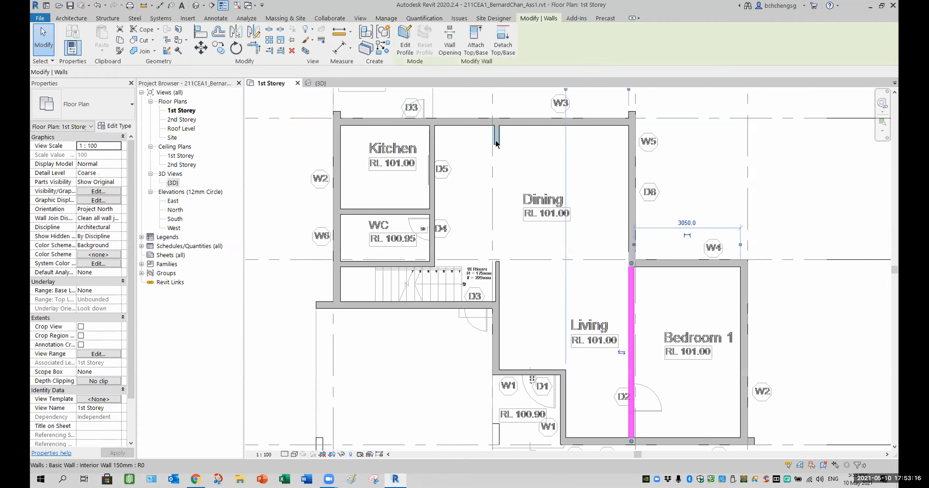
left_click(502, 149)
left_click(431, 186)
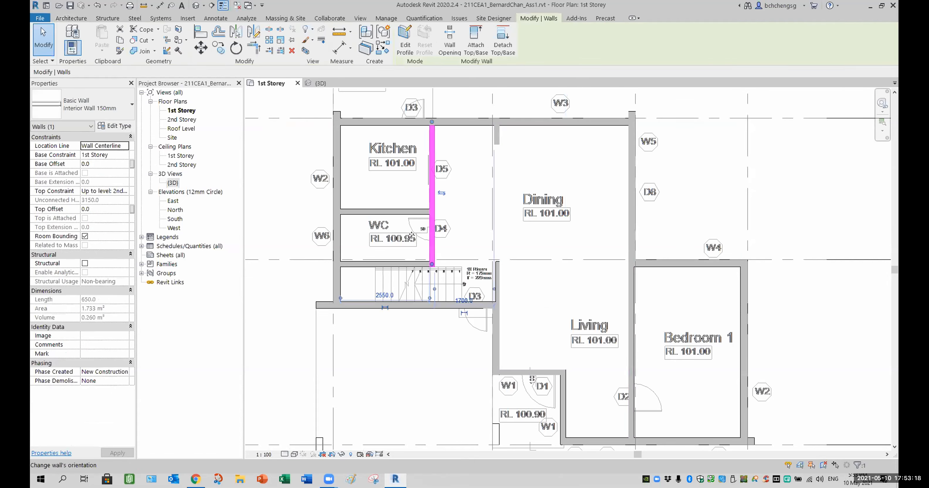
left_click(375, 213)
left_click(372, 265)
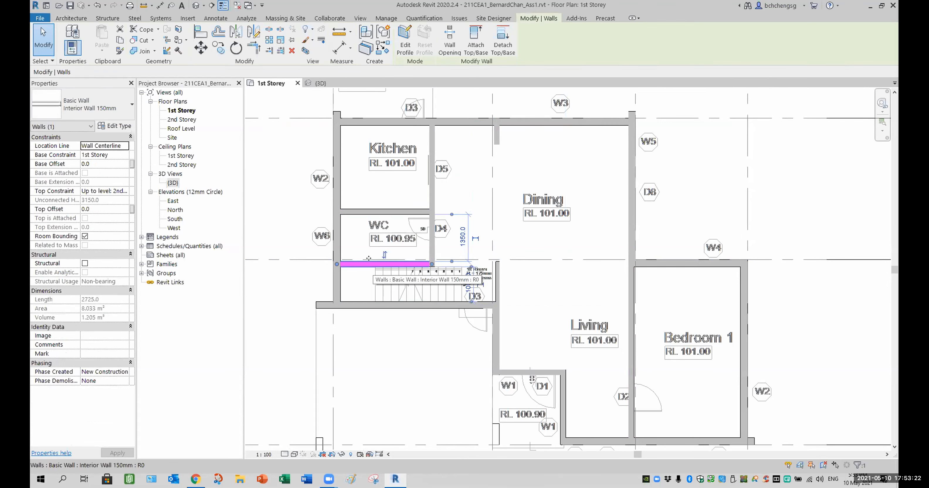
Measure the thickness of the interior wall beside the staircase between its end corners
scroll(509, 283, "up", 4)
scroll(510, 283, "up", 1)
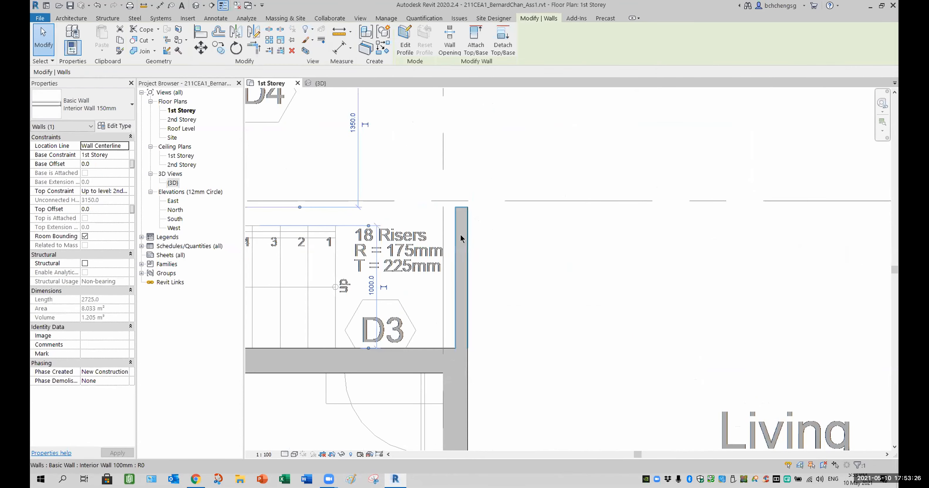
left_click(144, 5)
left_click(467, 207)
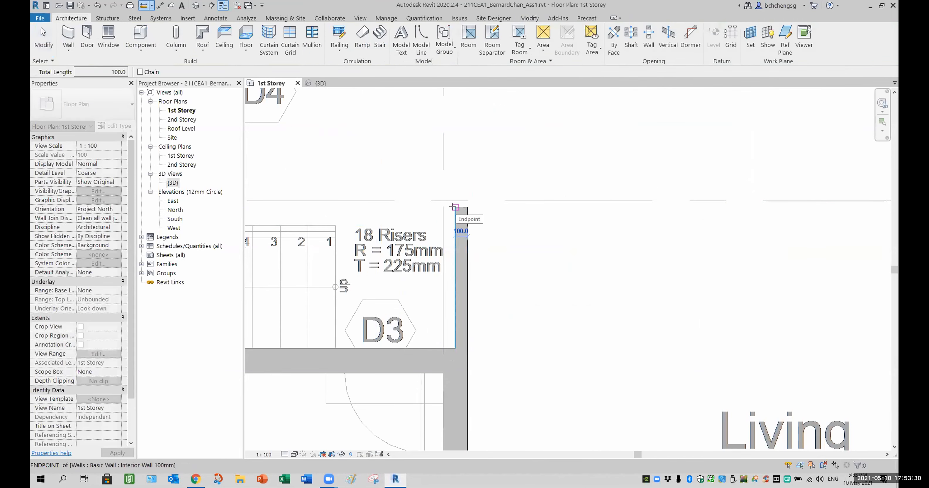
scroll(454, 207, "up", 2)
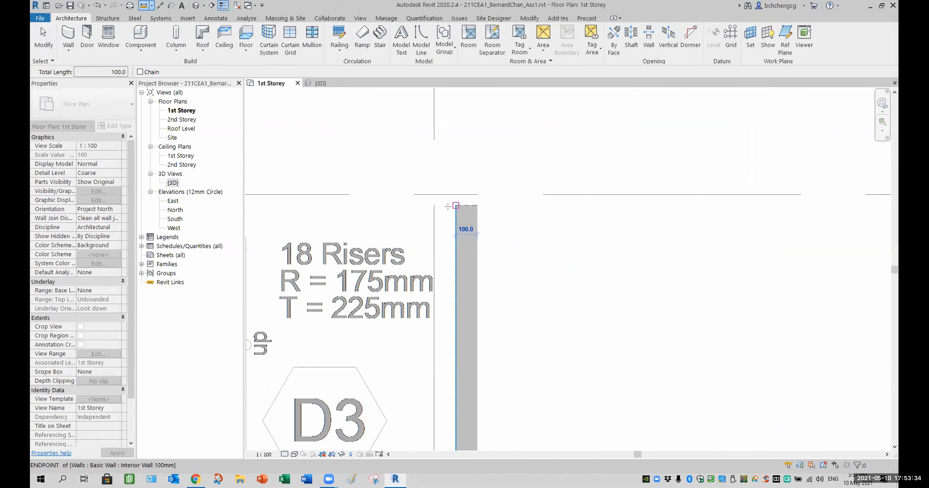
key("Escape")
key("Escape")
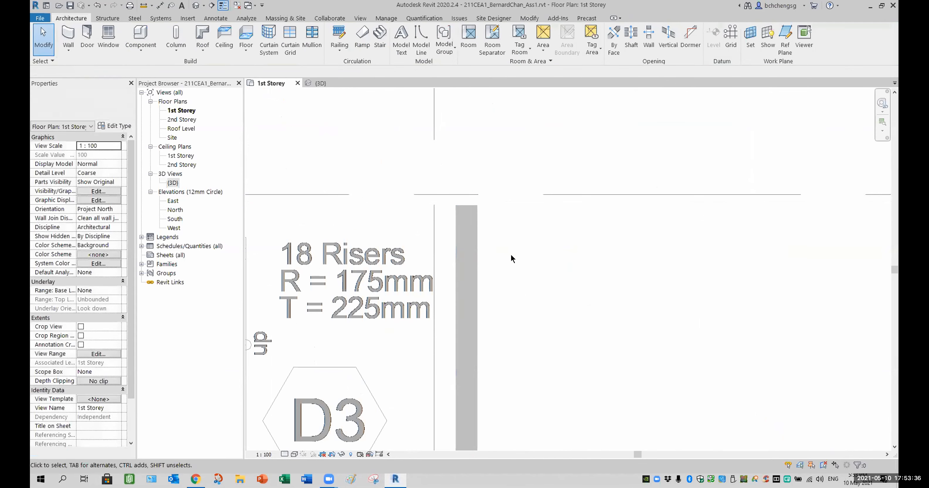
scroll(510, 253, "down", 4)
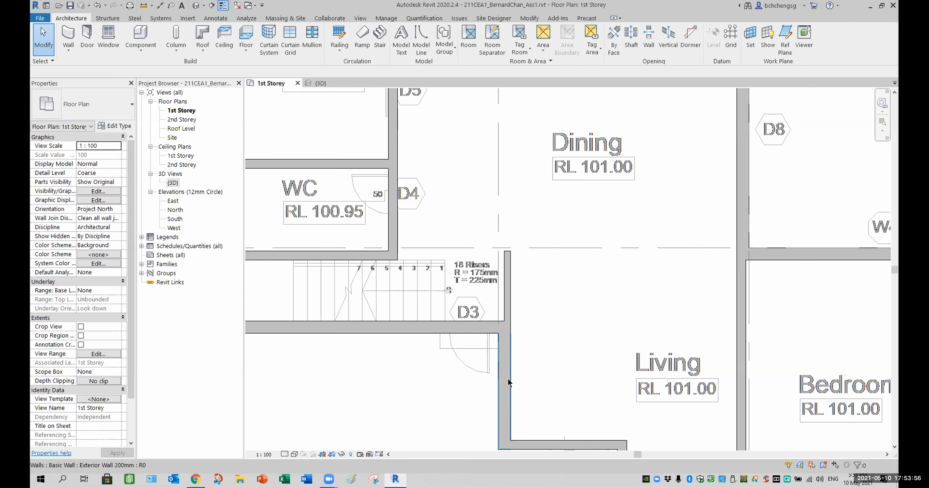
scroll(539, 333, "down", 3)
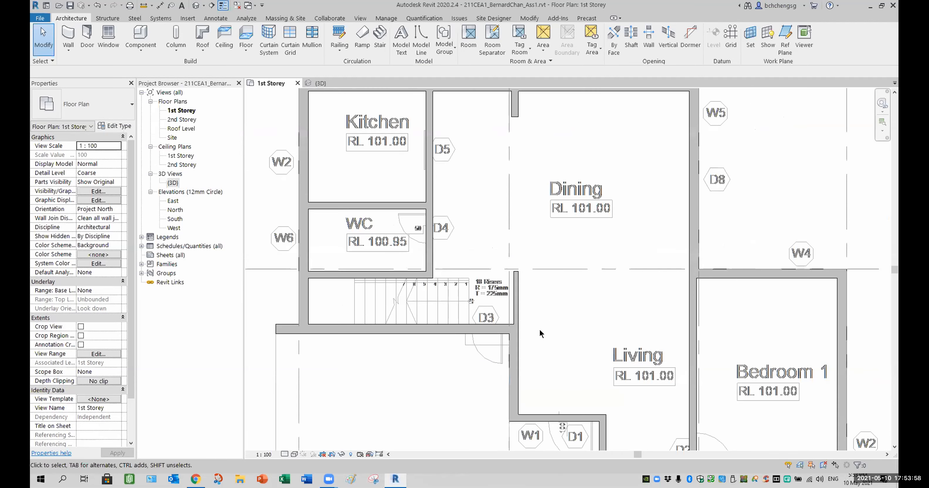
scroll(526, 294, "down", 3)
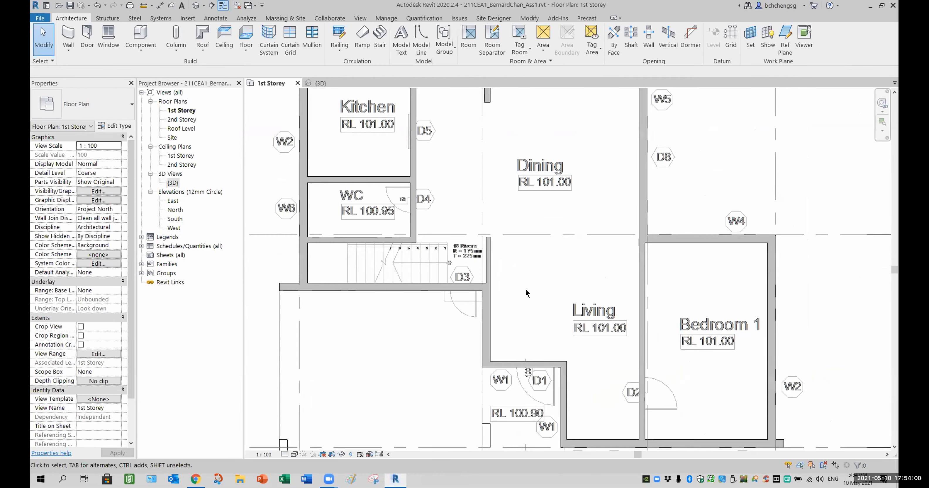
scroll(526, 294, "down", 1)
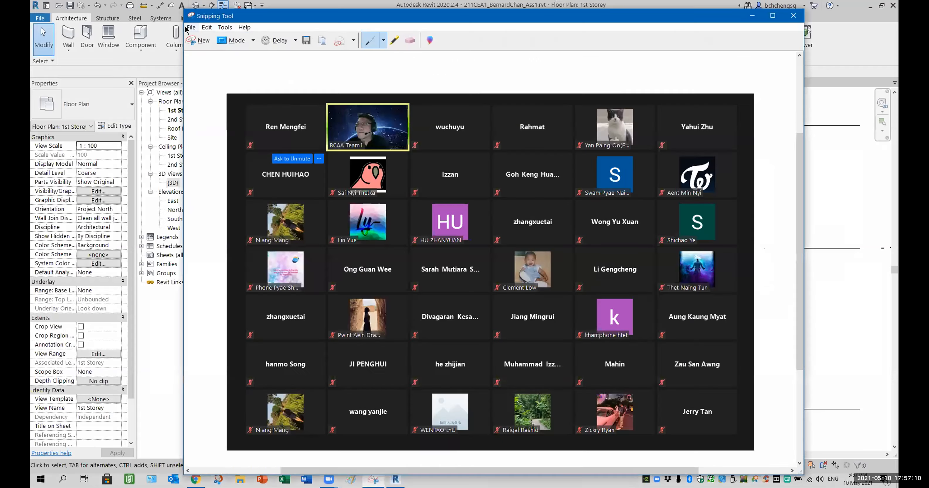
Save the attendance snip as a PNG named Attendnace@1757 in the Attendance folder and close Snipping Tool
left_click(191, 27)
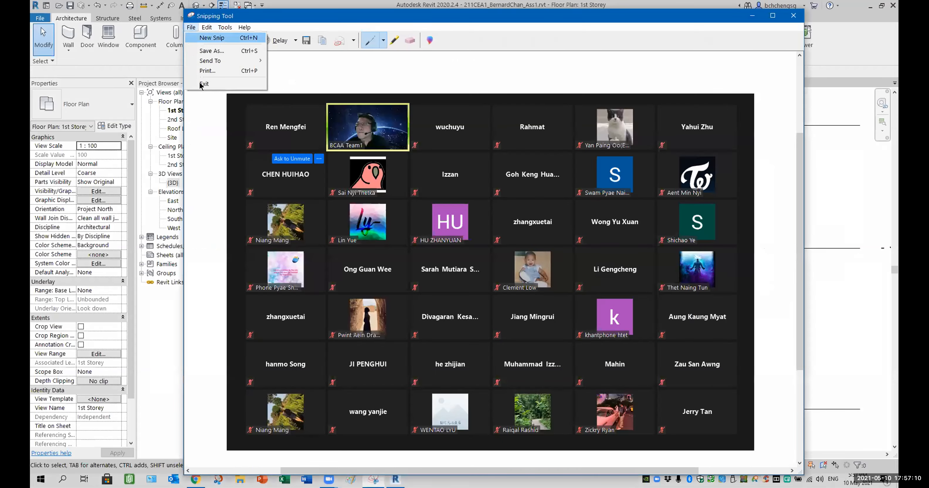
left_click(218, 51)
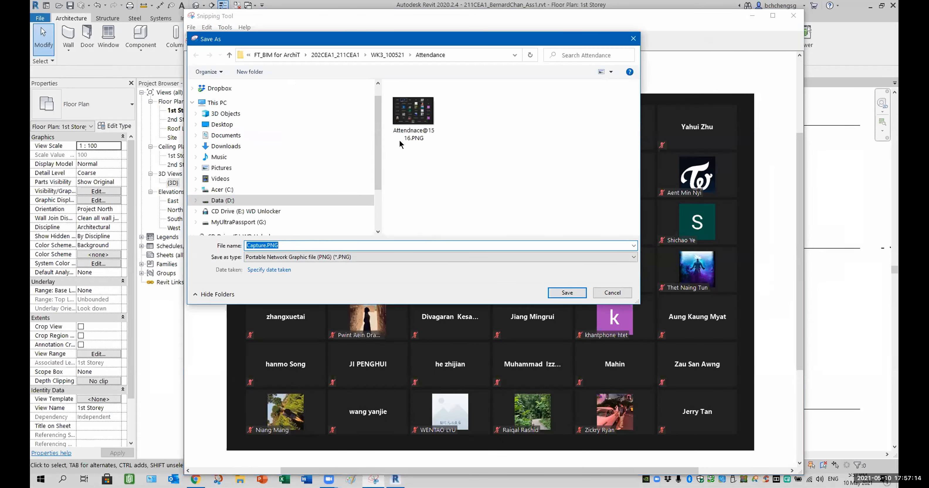
left_click(411, 119)
left_click(309, 246)
left_click(309, 244)
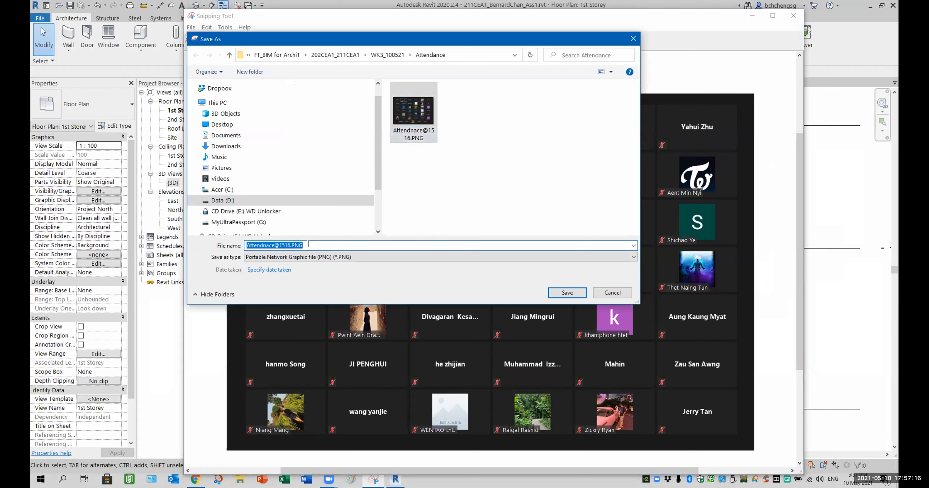
left_click(309, 245)
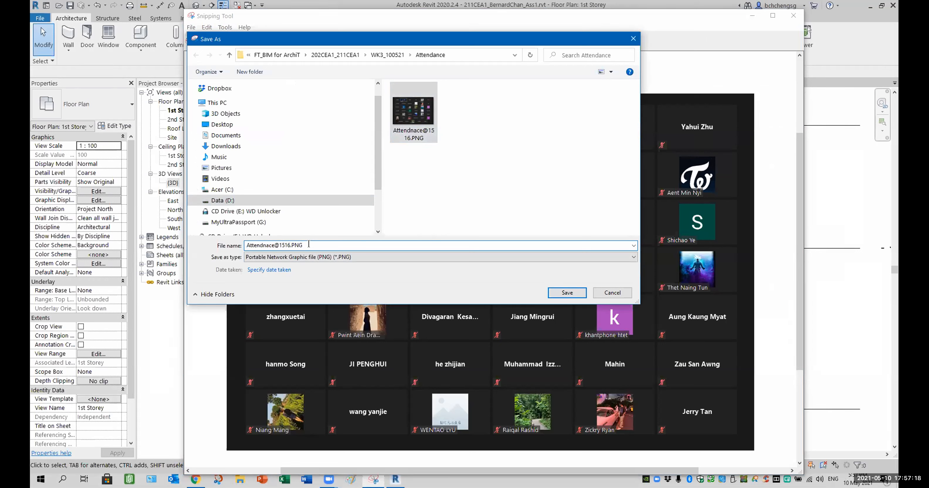
key("BackSpace")
key("BackSpace")
key("BackSpace")
key("BackSpace")
key("BackSpace")
key("BackSpace")
key("BackSpace")
key("BackSpace")
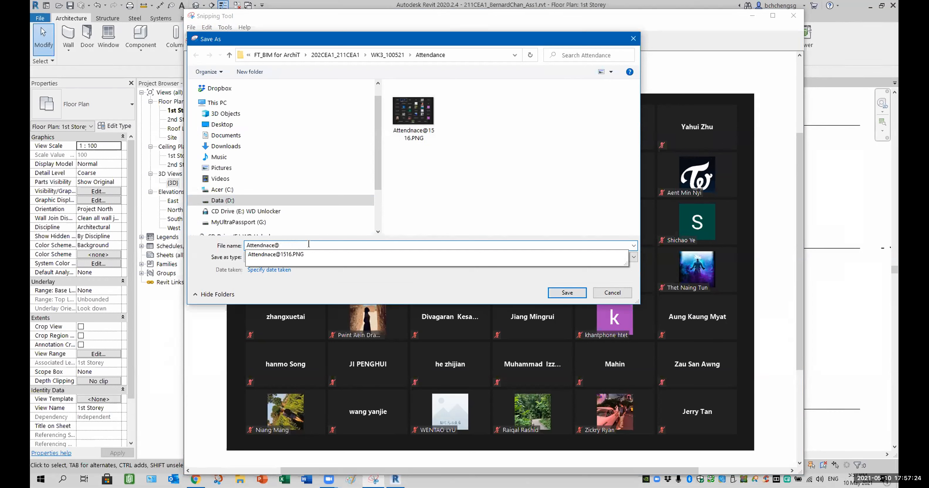
type("1757")
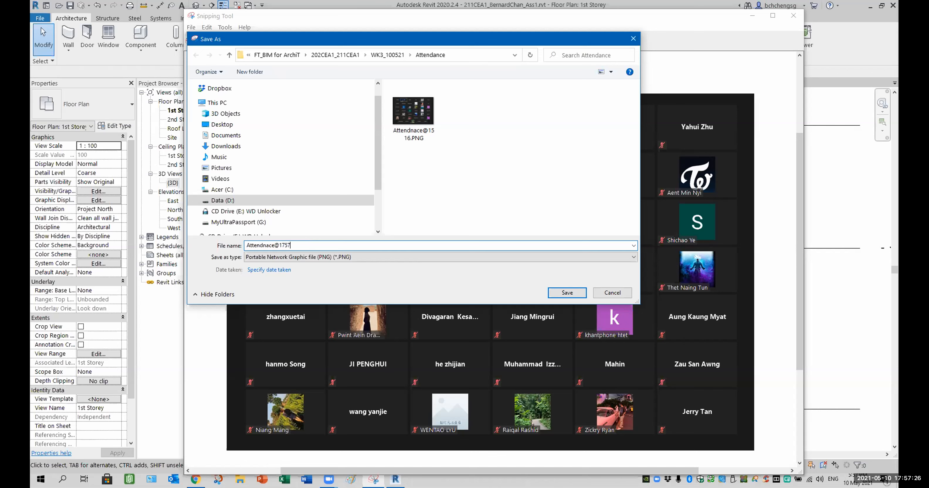
left_click(566, 293)
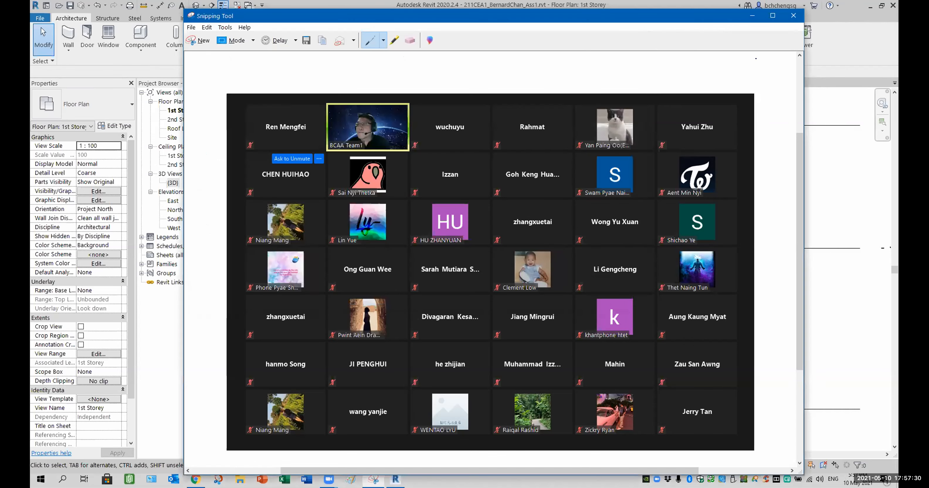
left_click(794, 15)
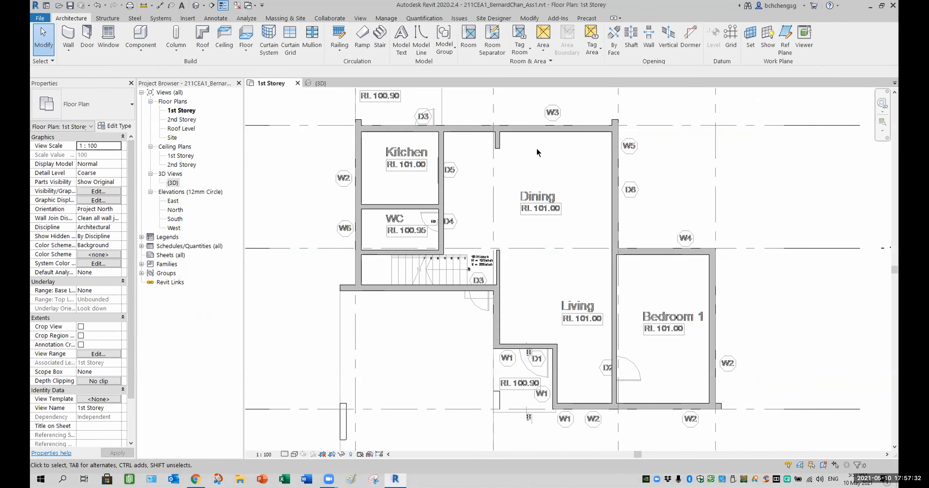